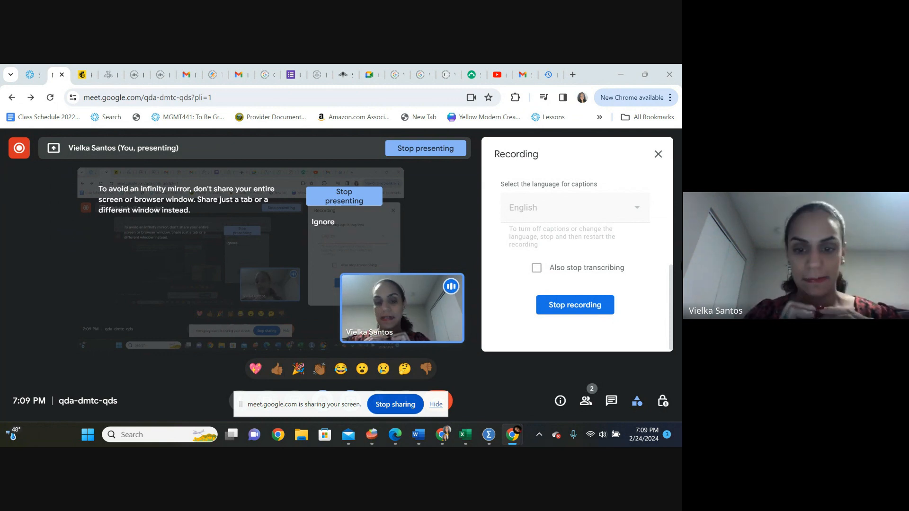
# Hide the screen-sharing notice and switch to the PSPPIRE Data Editor
pyautogui.click(482, 396)
pyautogui.click(436, 405)
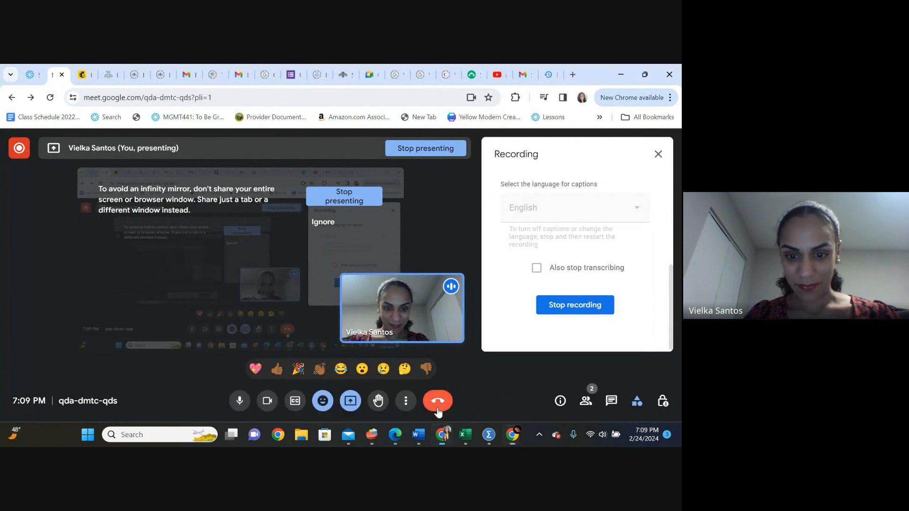
pyautogui.click(372, 444)
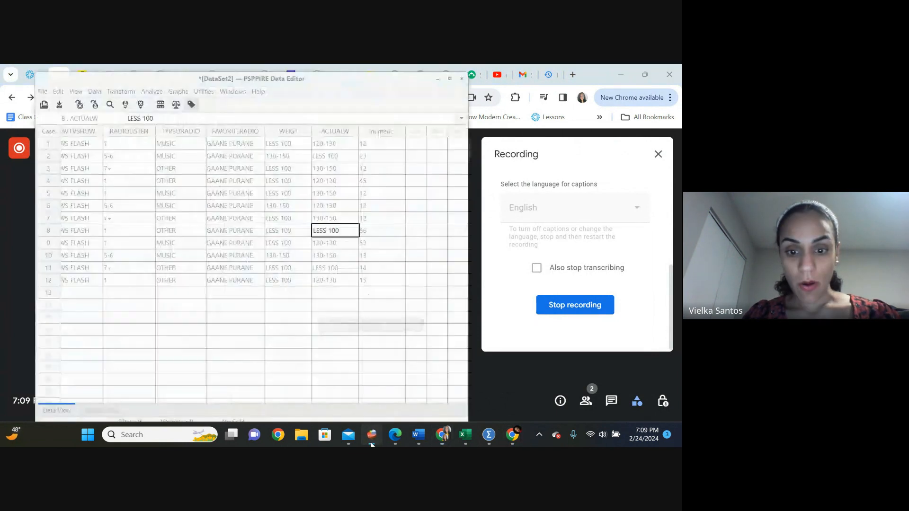
pyautogui.click(42, 93)
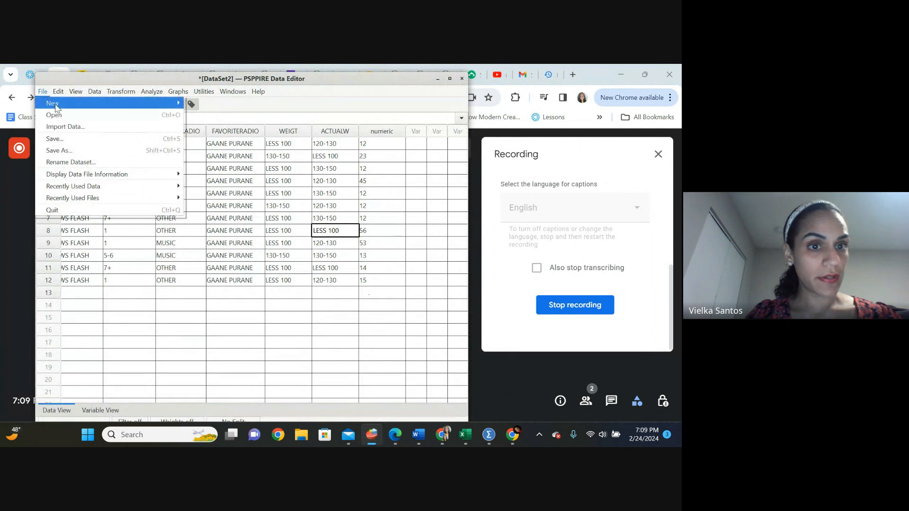
pyautogui.moveTo(52, 106)
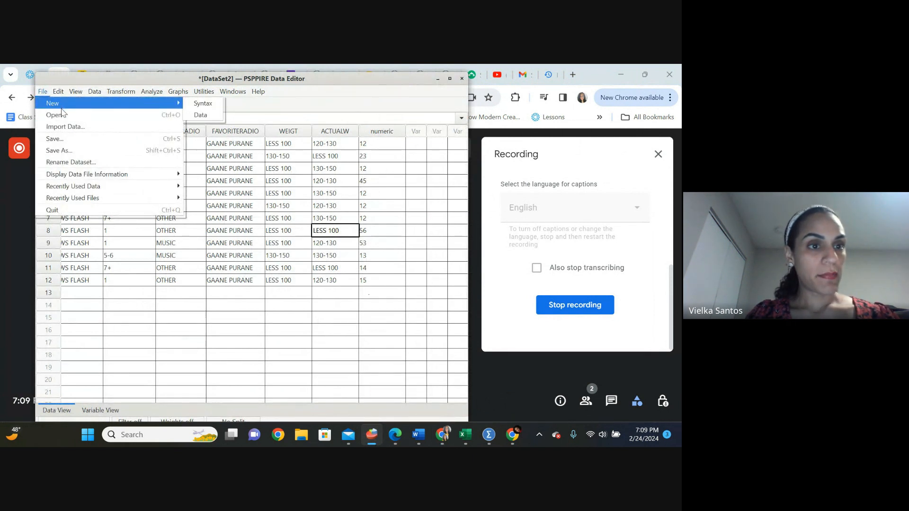
pyautogui.click(68, 117)
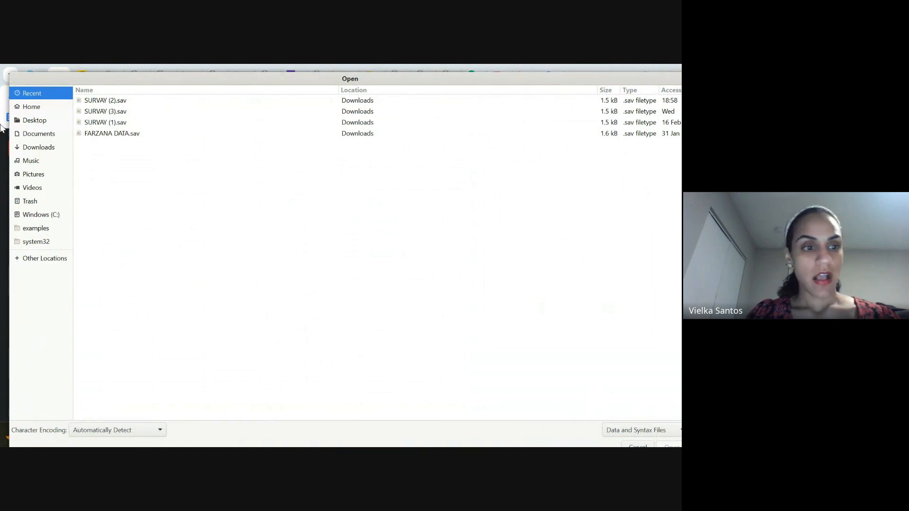
pyautogui.moveTo(54, 79); pyautogui.dragTo(2, 82)
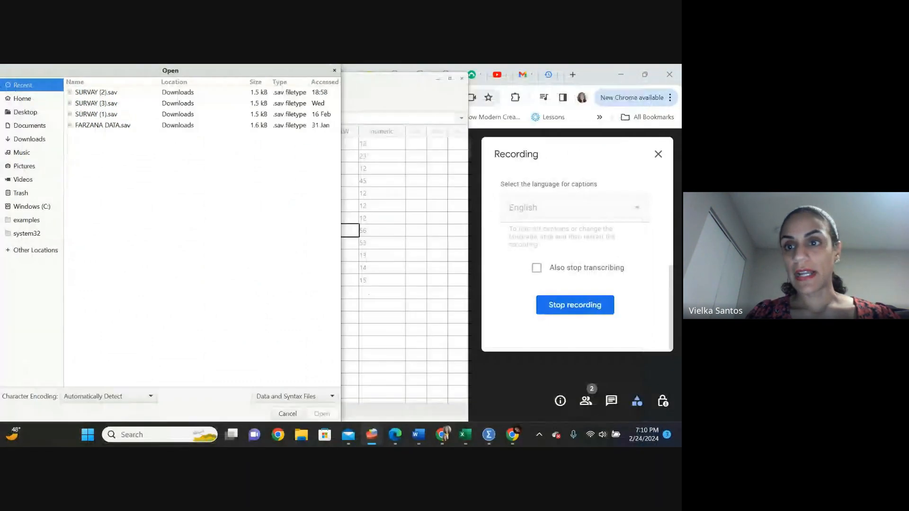
pyautogui.click(334, 72)
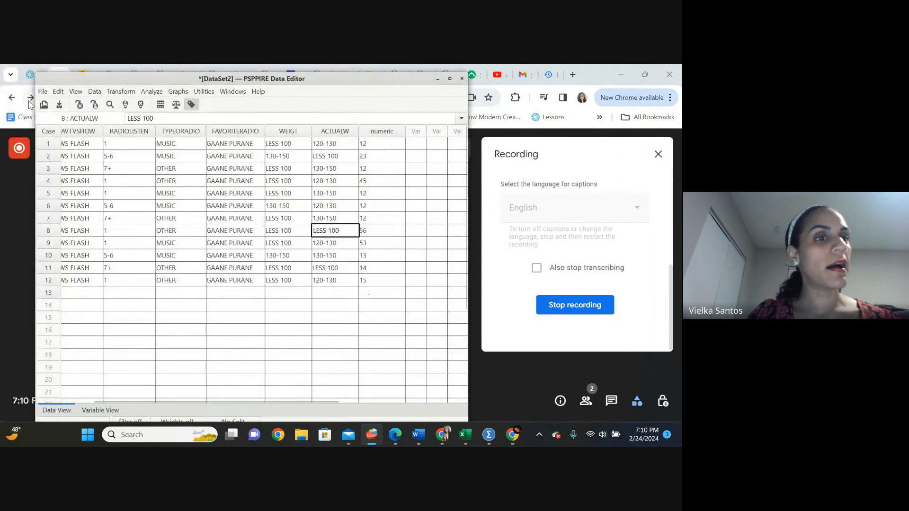
# Create a new empty data set in its own Data Editor window
pyautogui.click(43, 90)
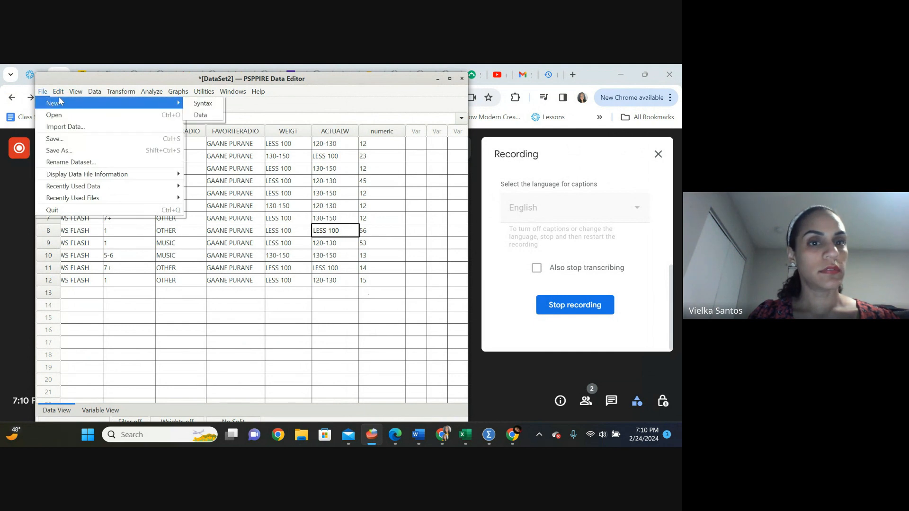
pyautogui.moveTo(76, 91)
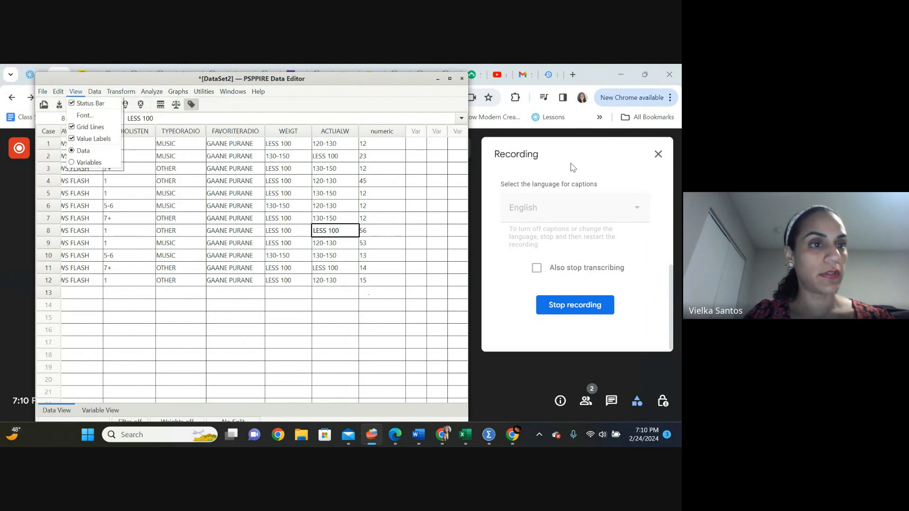
pyautogui.moveTo(42, 93)
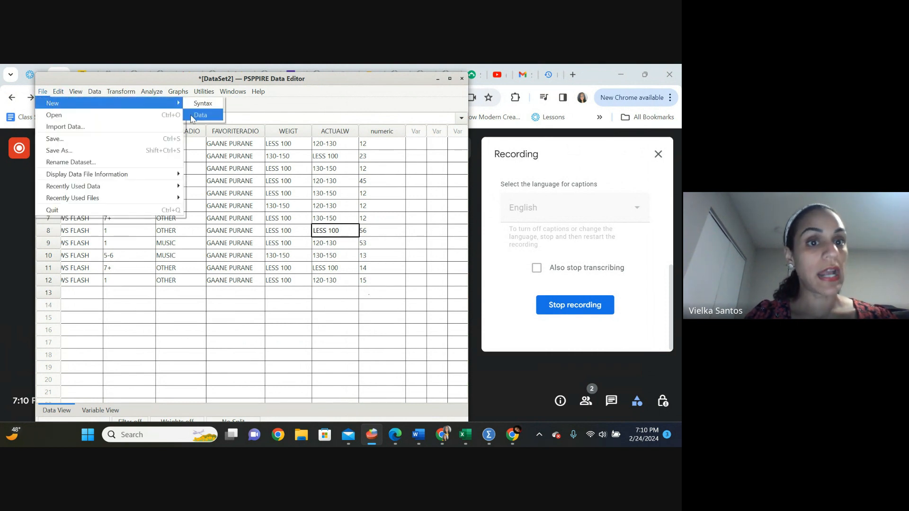
pyautogui.click(201, 115)
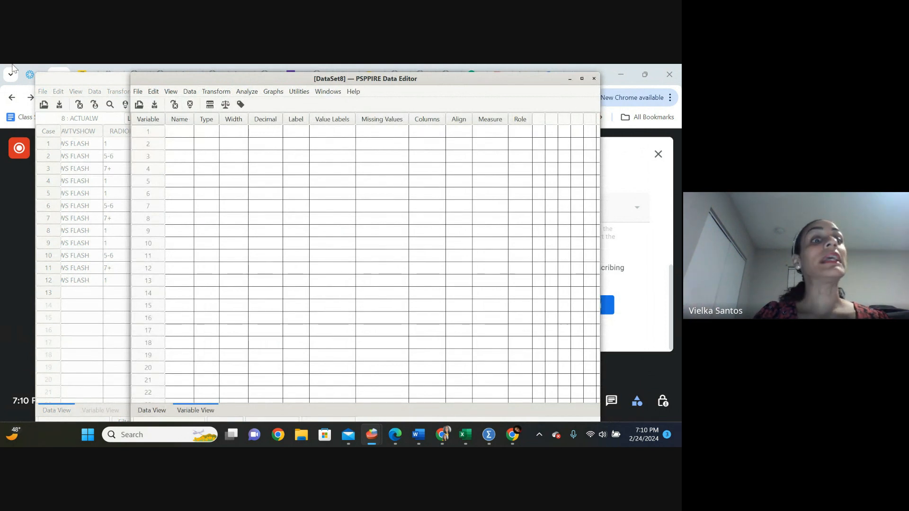
# Close the old DataSet2 window without saving its changes
pyautogui.click(42, 84)
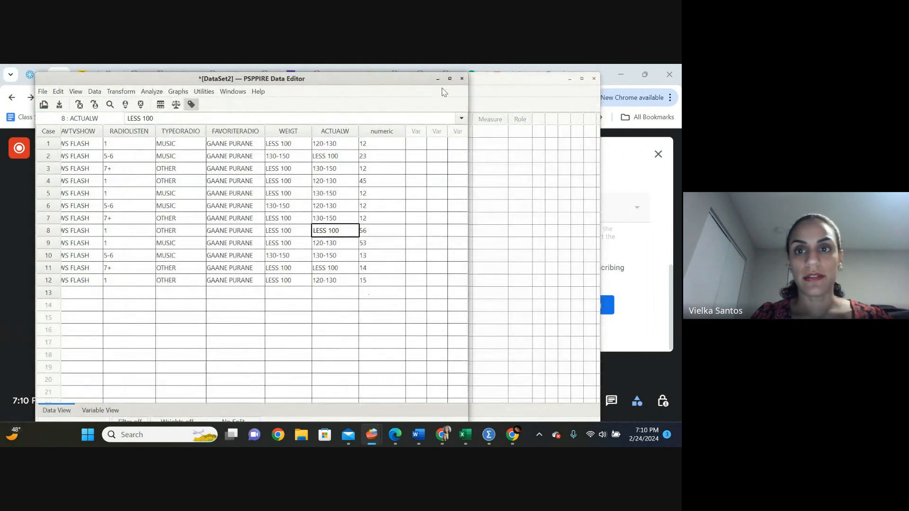
pyautogui.click(462, 78)
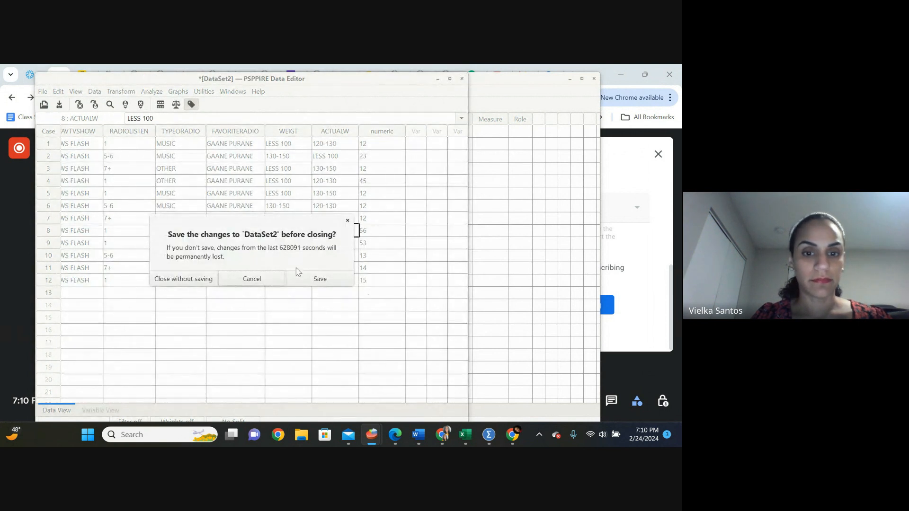
pyautogui.click(199, 281)
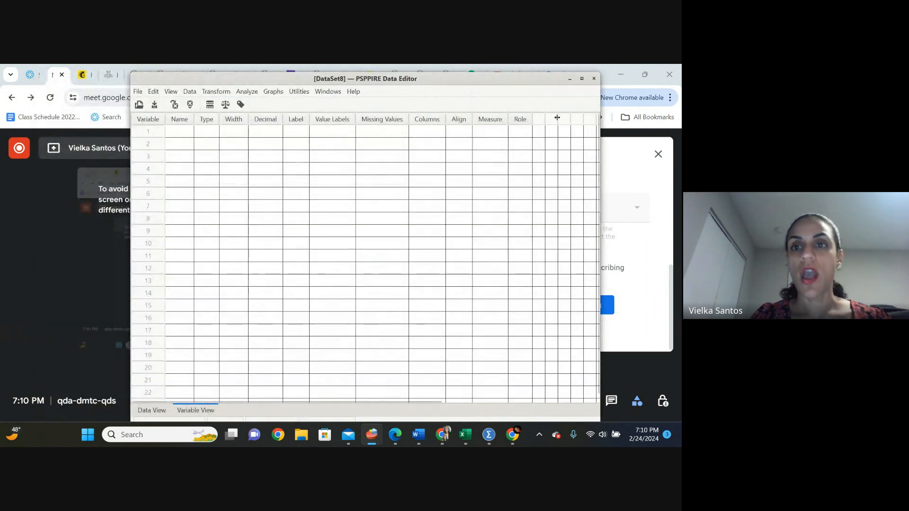
pyautogui.click(582, 79)
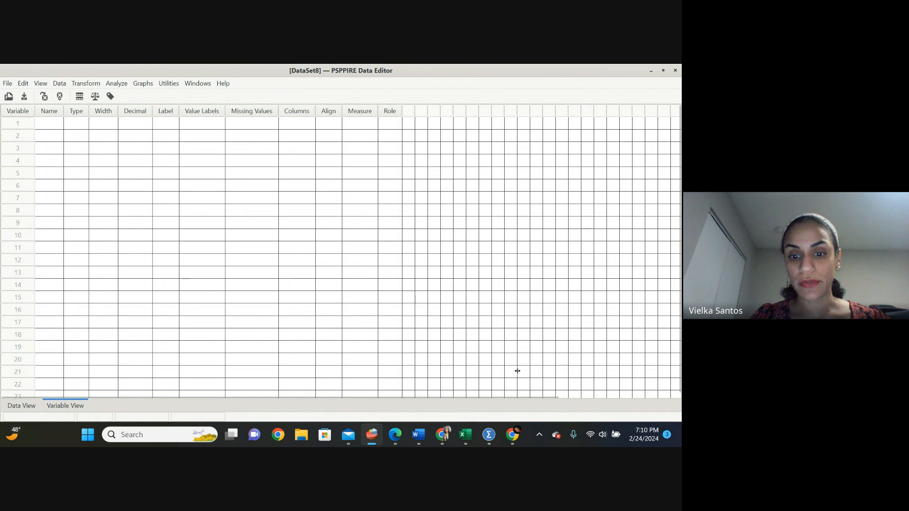
pyautogui.click(663, 70)
pyautogui.click(86, 284)
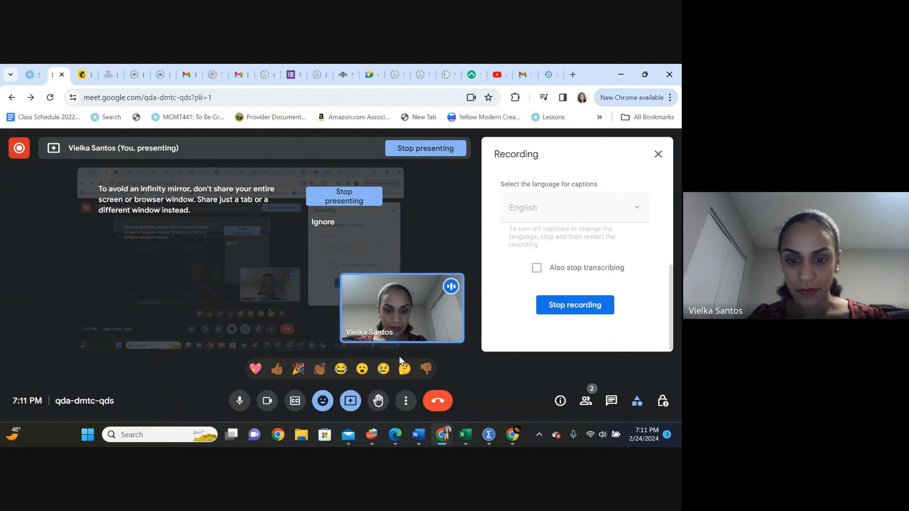
pyautogui.click(406, 403)
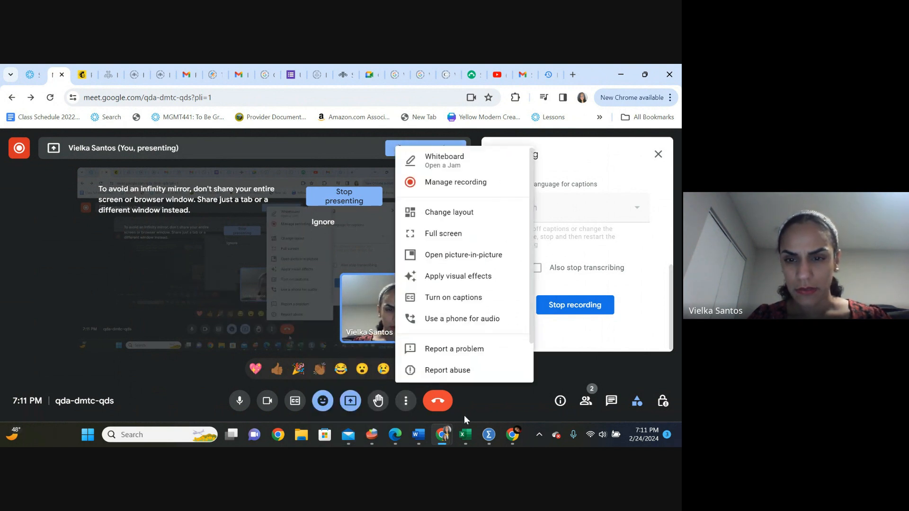
pyautogui.click(502, 408)
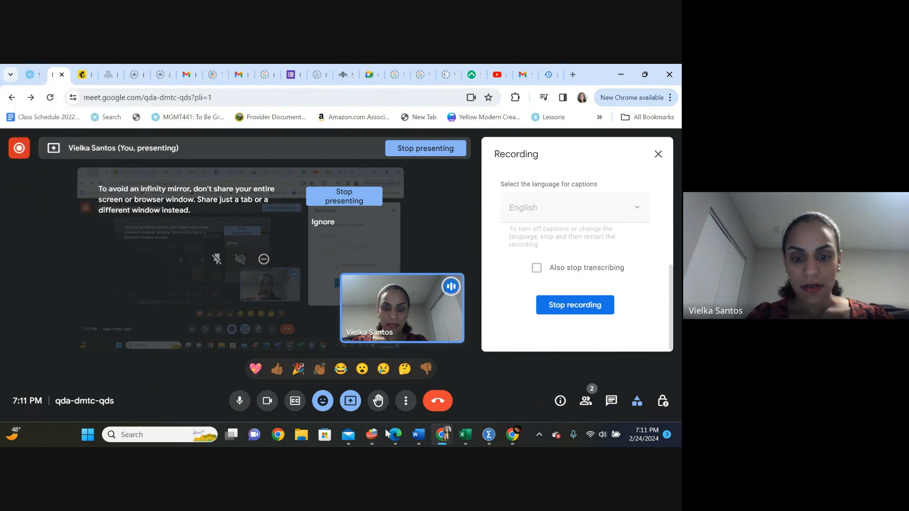
pyautogui.click(370, 440)
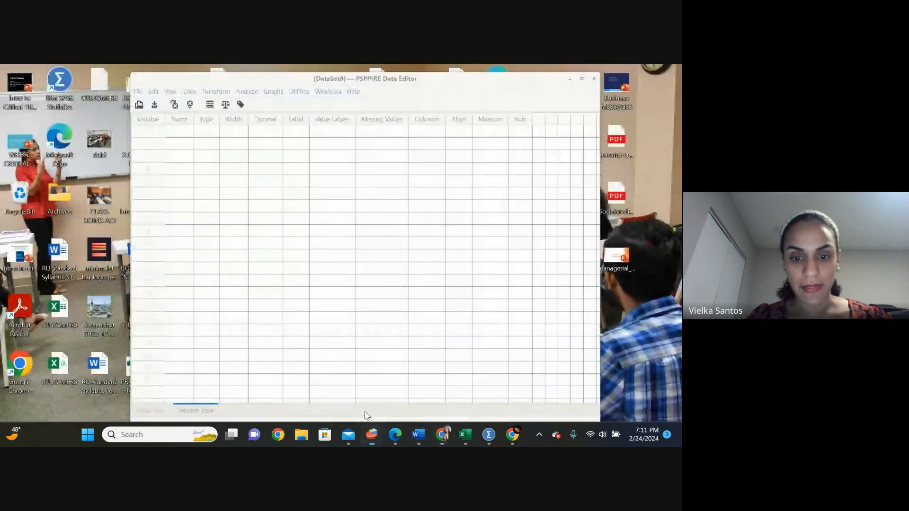
# Name the first variable AGE in the empty variable definition table
pyautogui.click(180, 131)
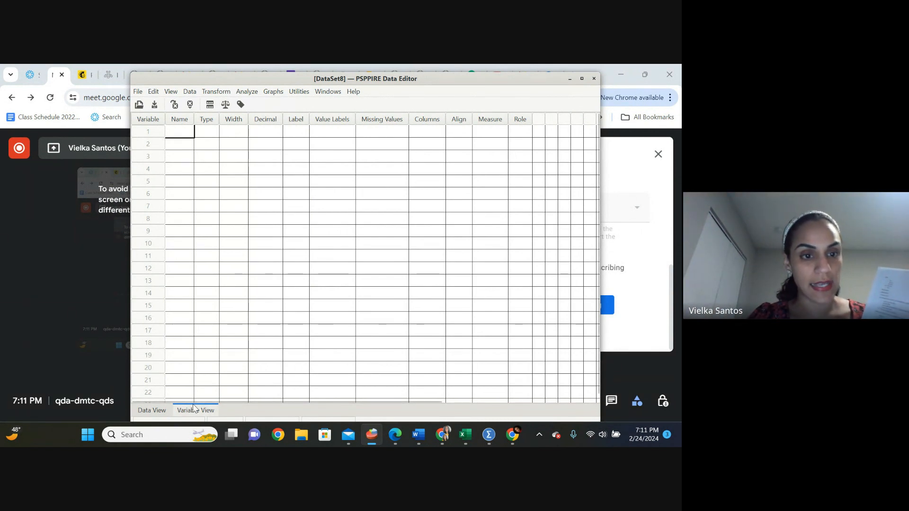
pyautogui.click(178, 131)
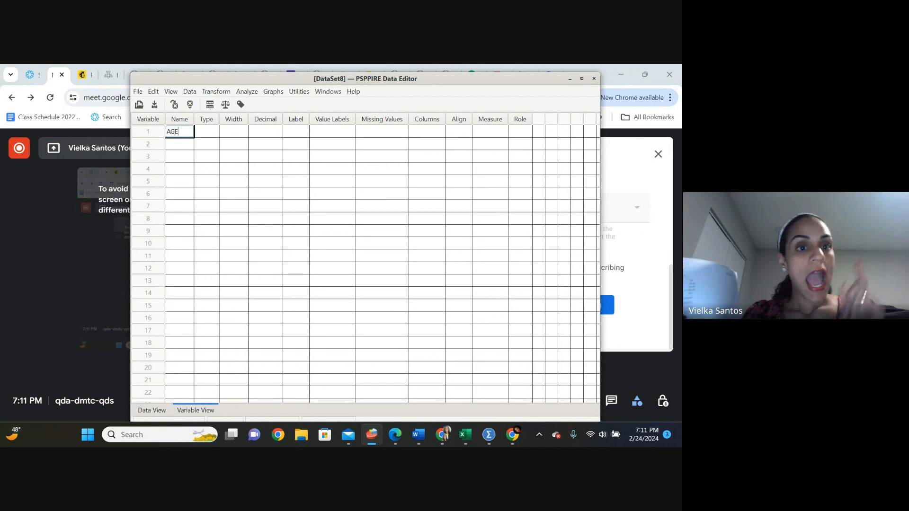
pyautogui.press('Tab')
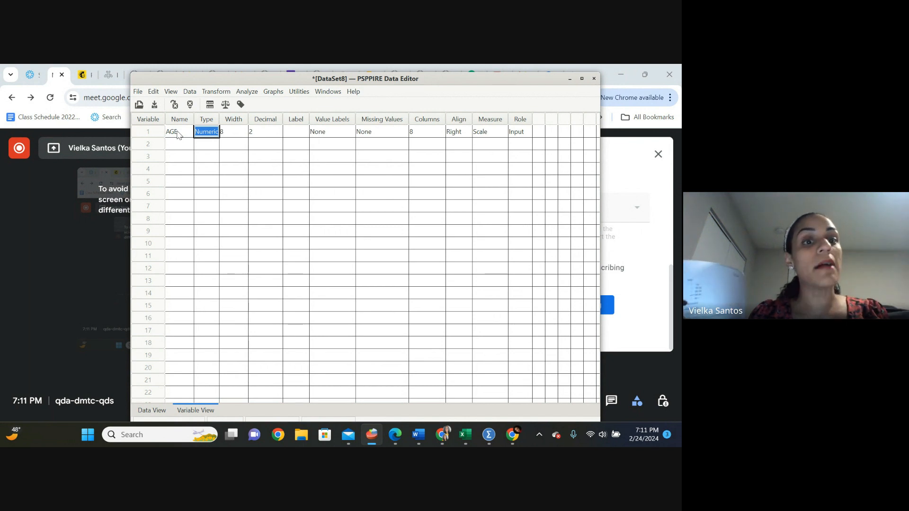
# Set the AGE variable's width to 3 and its decimals to 0
pyautogui.press('Tab')
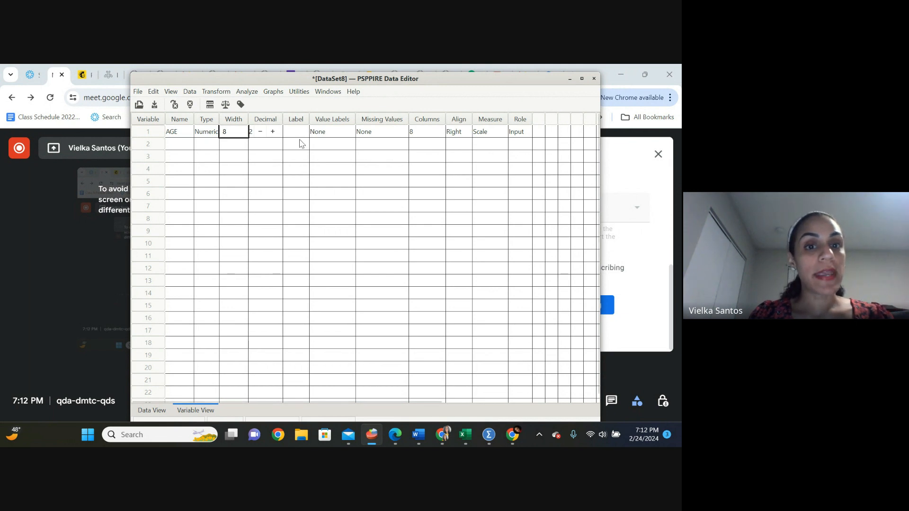
pyautogui.click(261, 135)
pyautogui.click(261, 135)
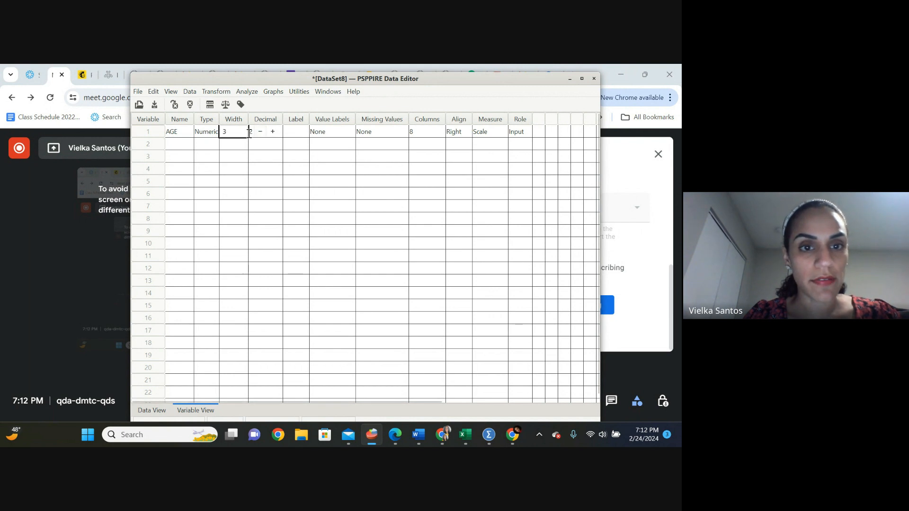
pyautogui.click(260, 135)
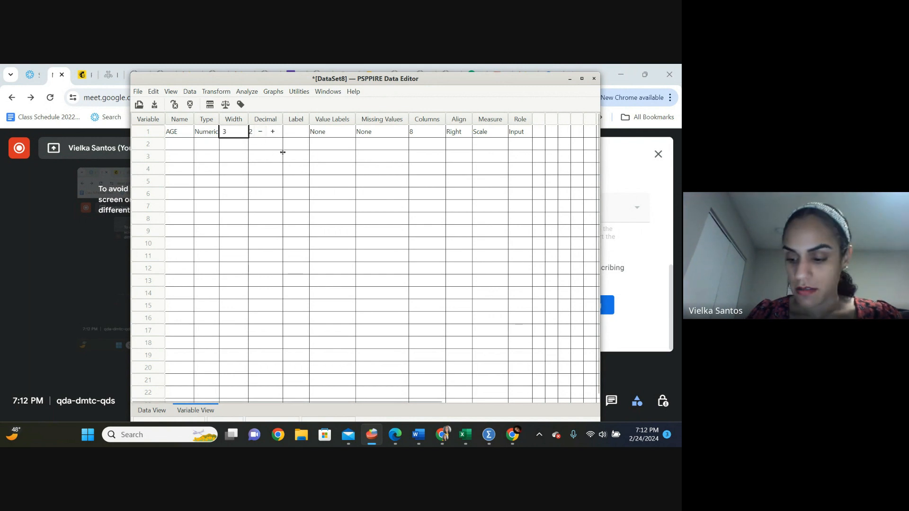
pyautogui.press('Tab')
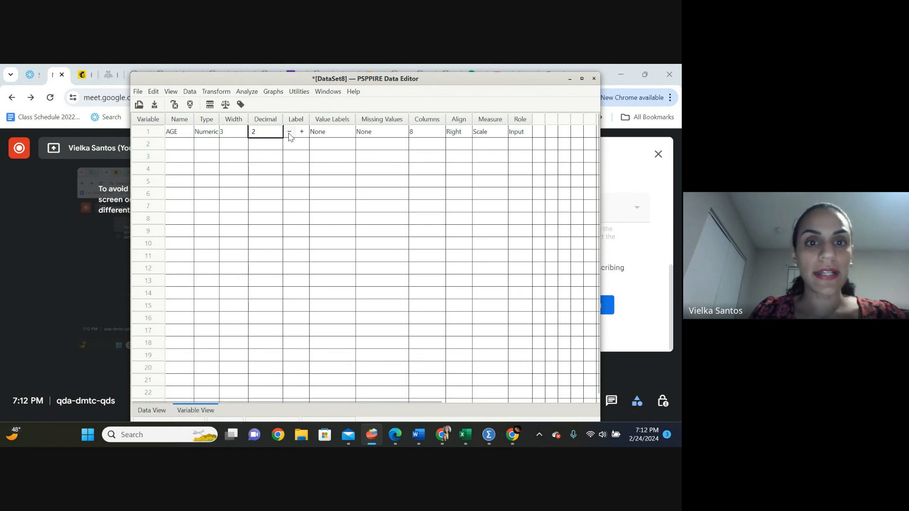
pyautogui.click(289, 134)
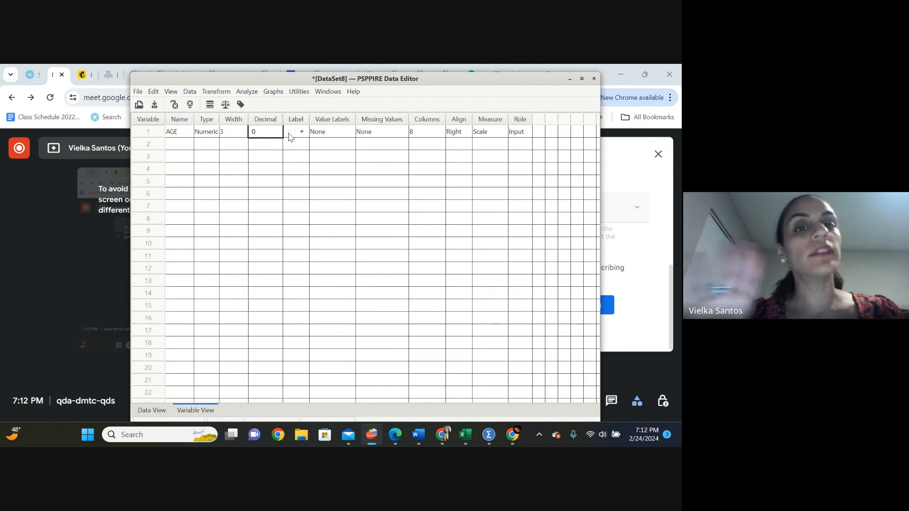
# Open the value labels of the AGE variable and add value 1 with the label "MINUS 18"
pyautogui.click(289, 134)
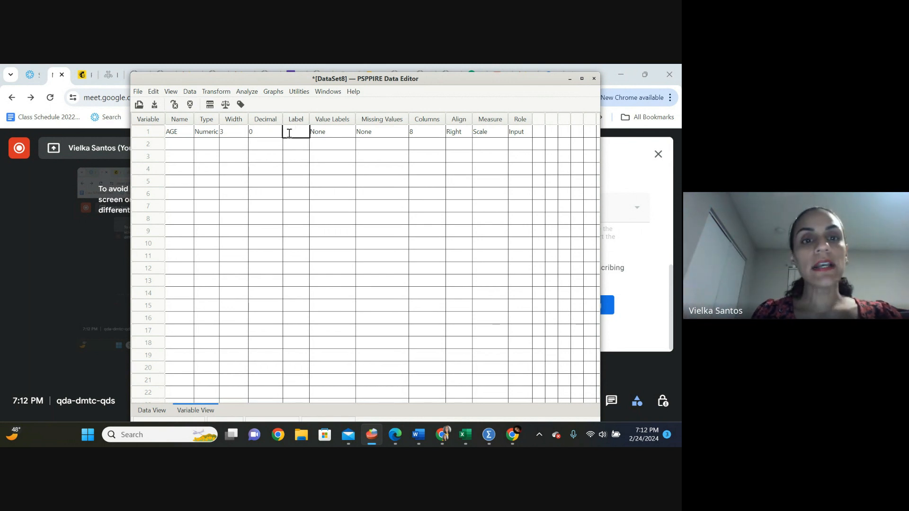
pyautogui.press('Tab')
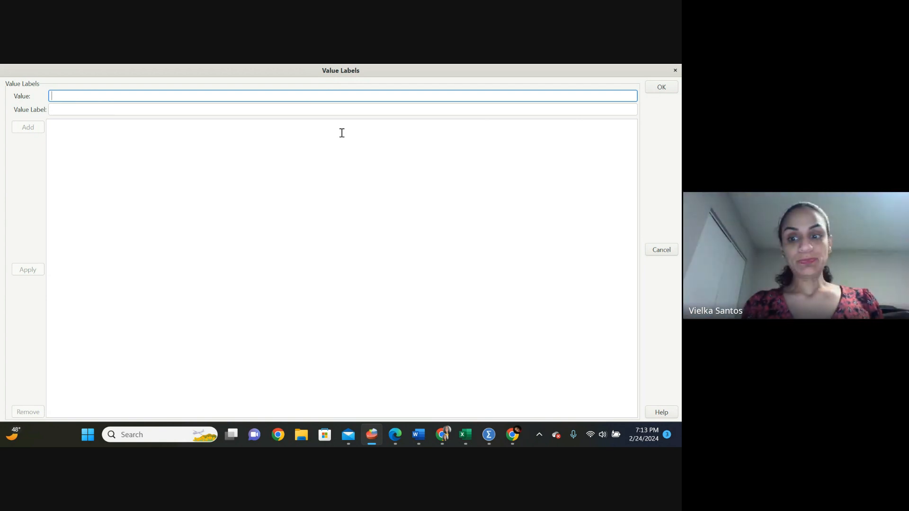
pyautogui.write('1')
pyautogui.press('Tab')
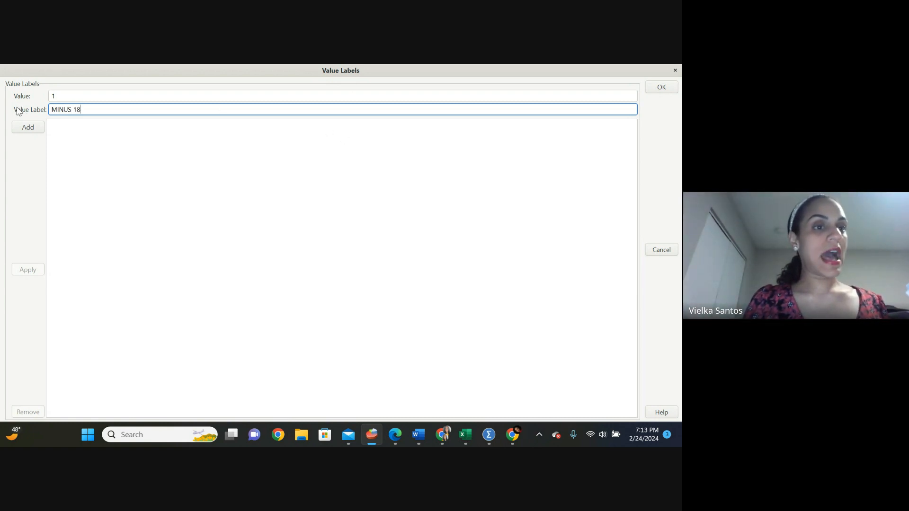
pyautogui.click(27, 128)
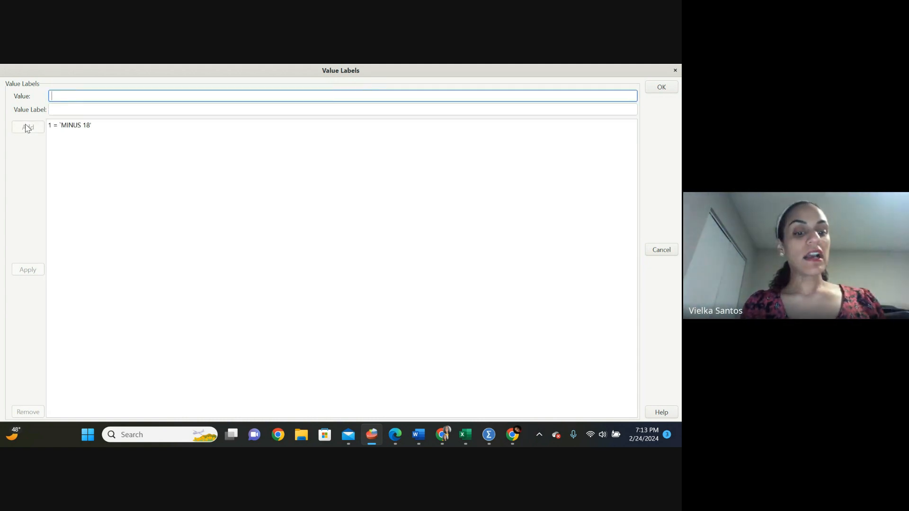
# Add value 2 with the label "19-25" to the AGE value labels
pyautogui.write('2')
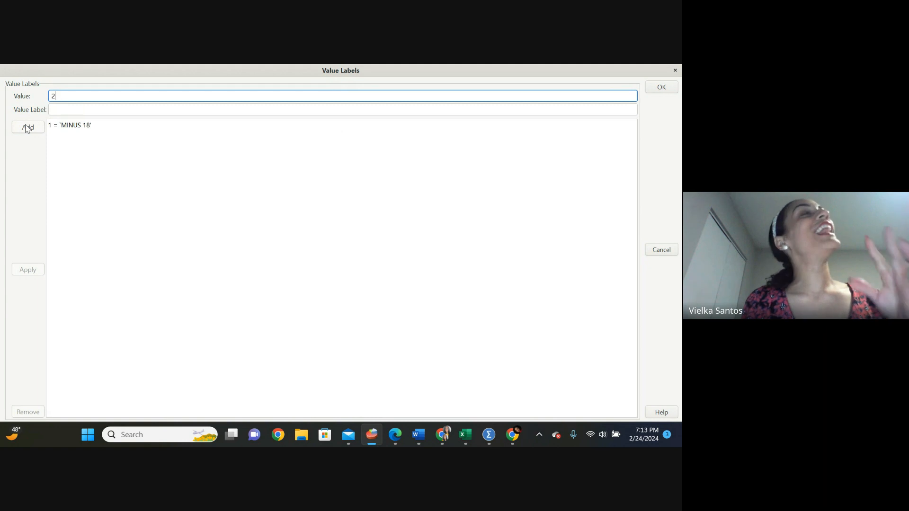
pyautogui.press('Tab')
pyautogui.write('1')
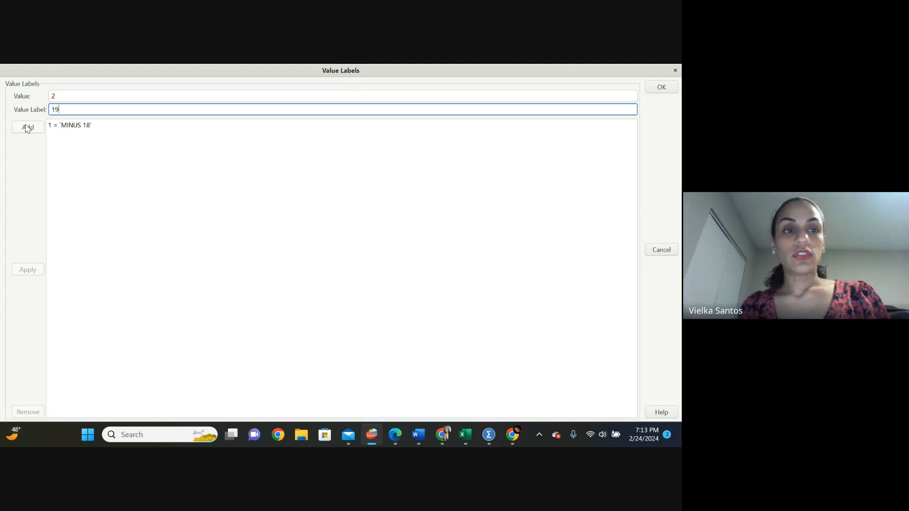
pyautogui.write('9-25')
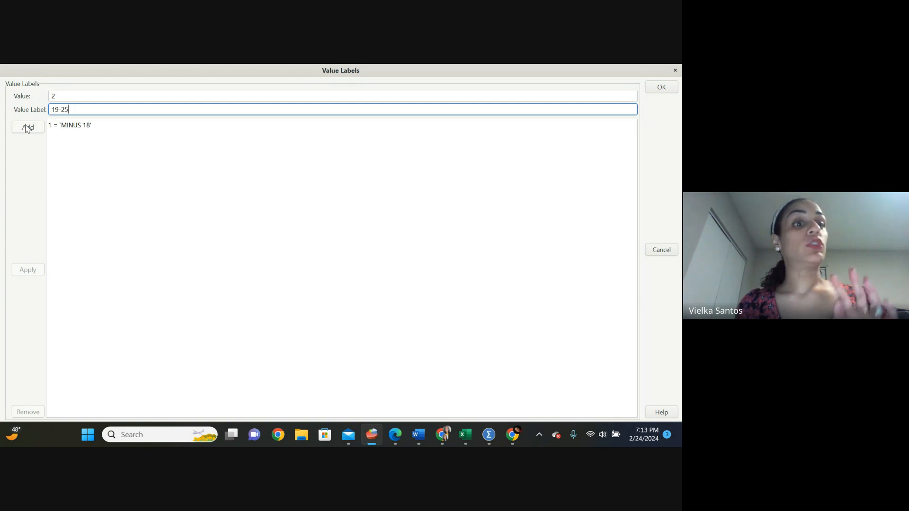
pyautogui.click(27, 128)
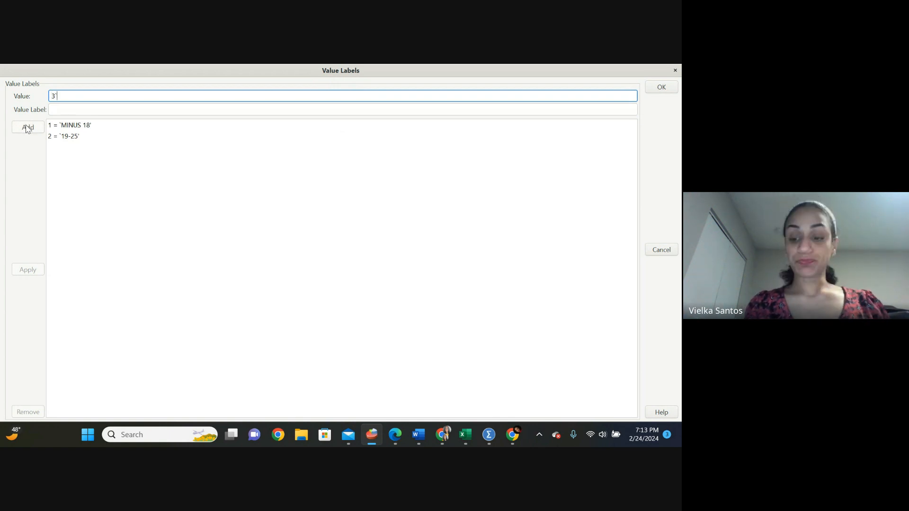
# Add value 3 with the label "26-35" and value 4 with the label "36-45" to the AGE value labels
pyautogui.press('Tab')
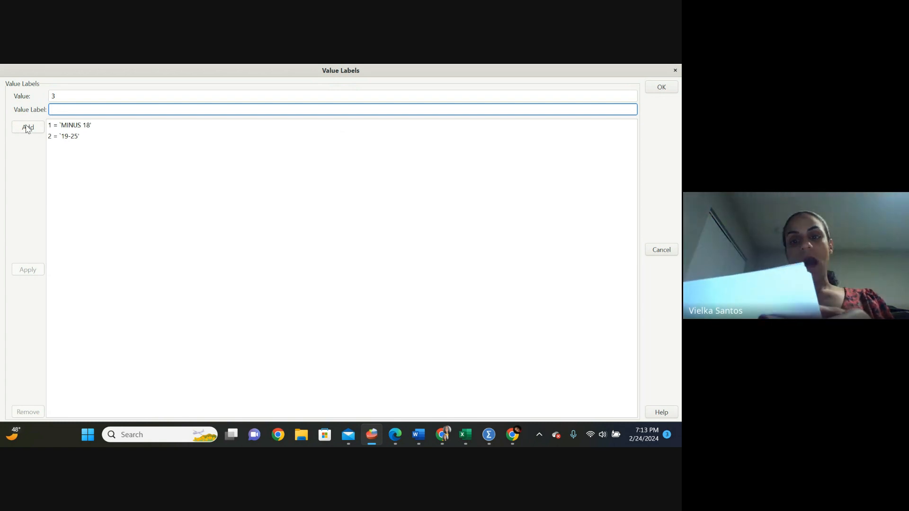
pyautogui.write('26-35')
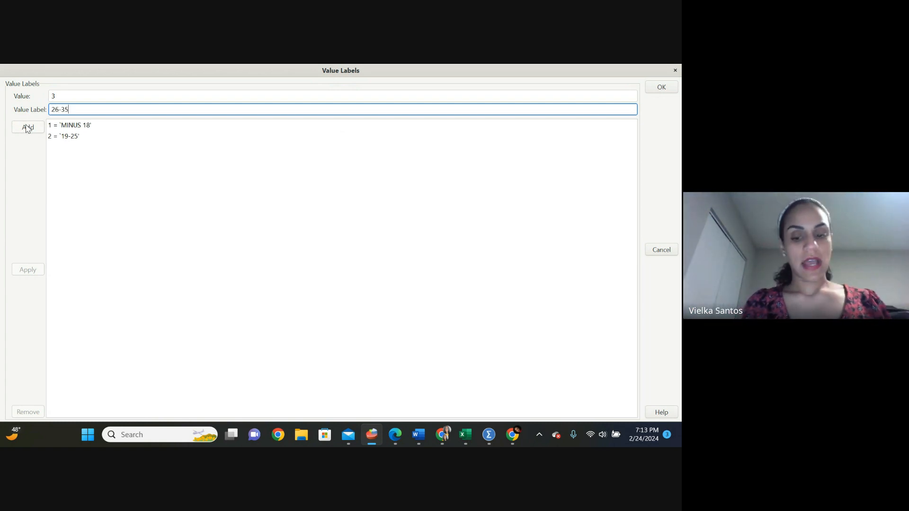
pyautogui.click(27, 126)
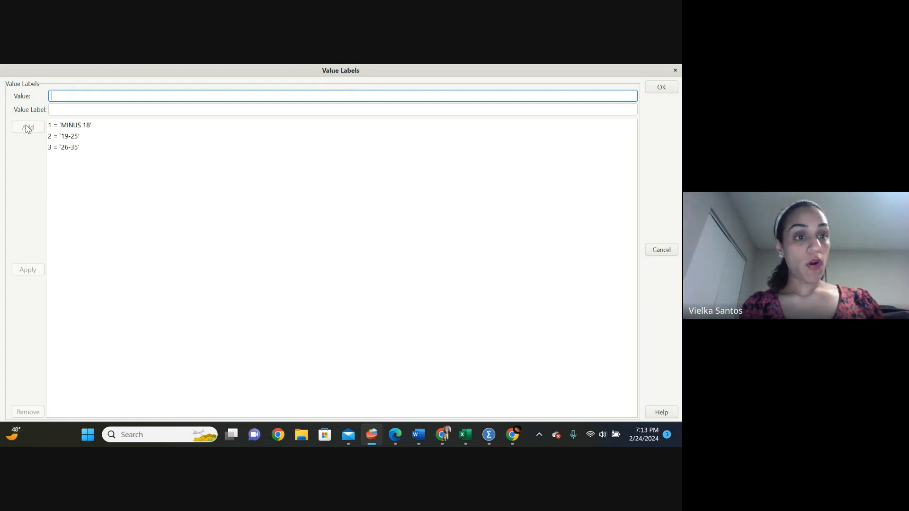
pyautogui.press('Tab')
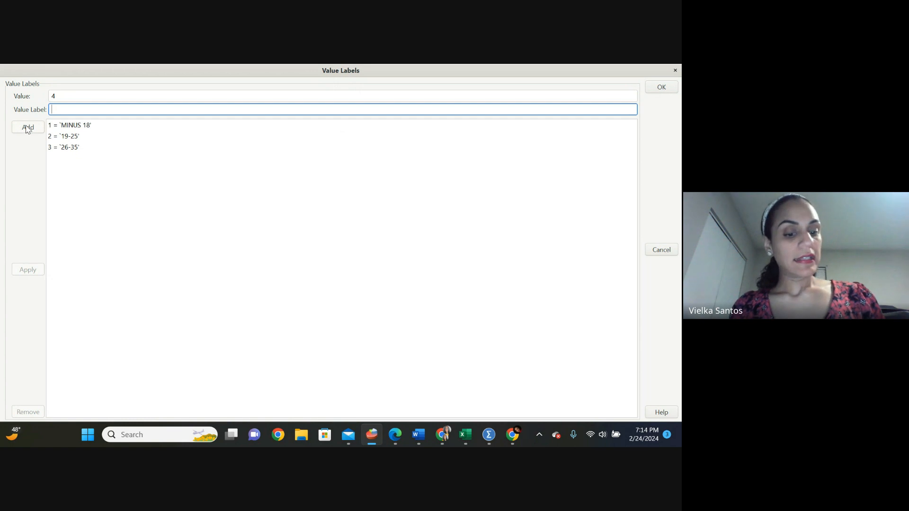
pyautogui.write('36-')
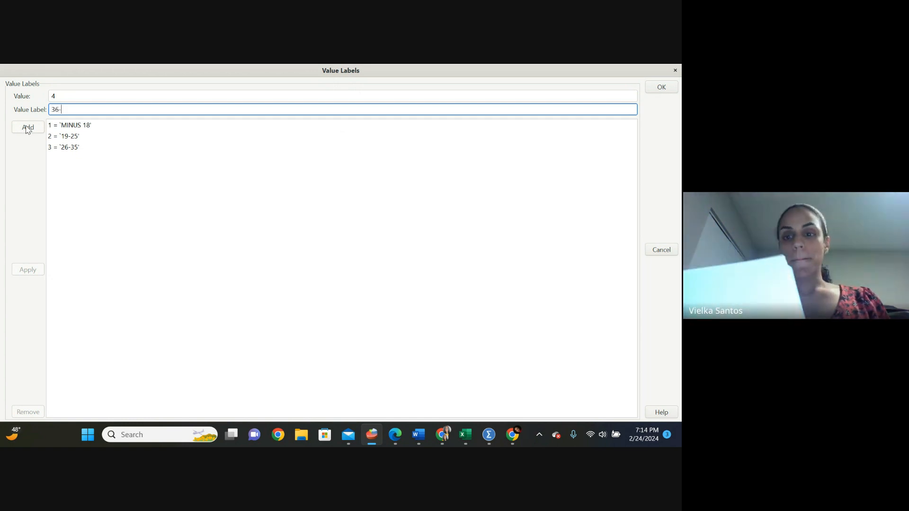
pyautogui.write('45')
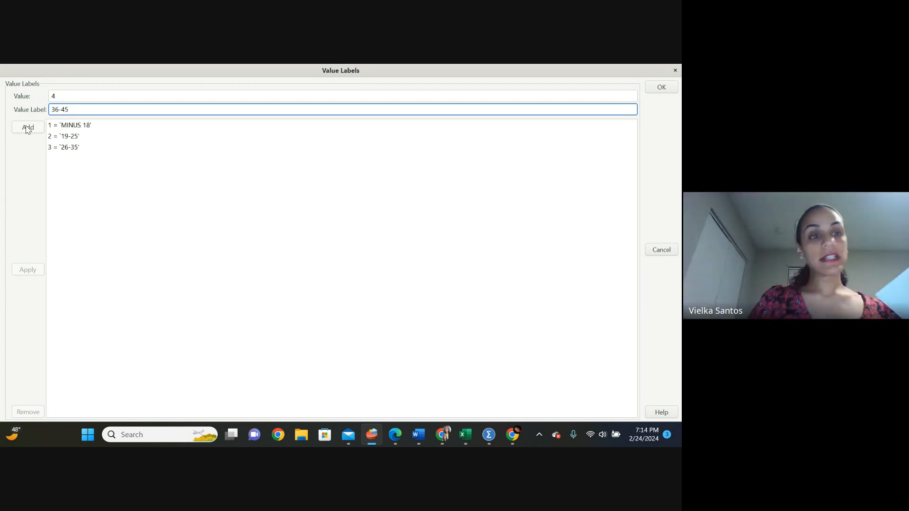
pyautogui.click(27, 128)
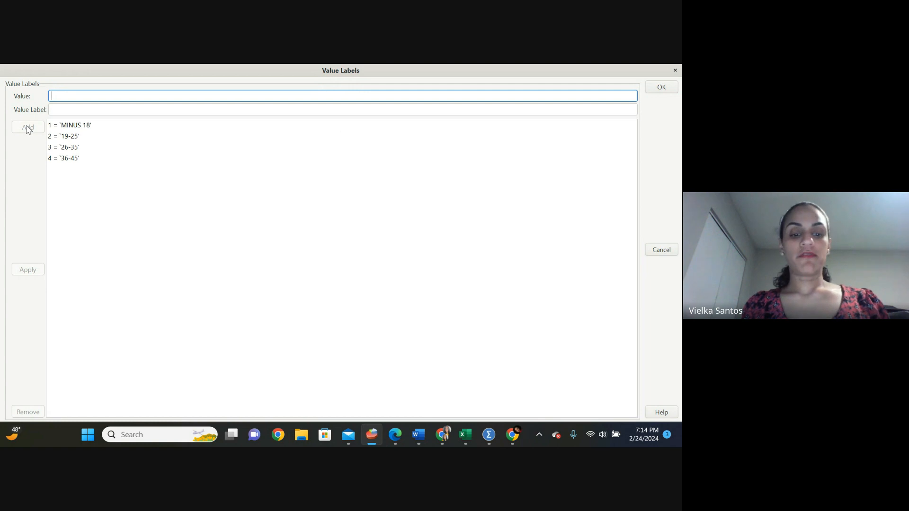
# Add value 5 with the label "45" to the AGE value labels
pyautogui.write('5')
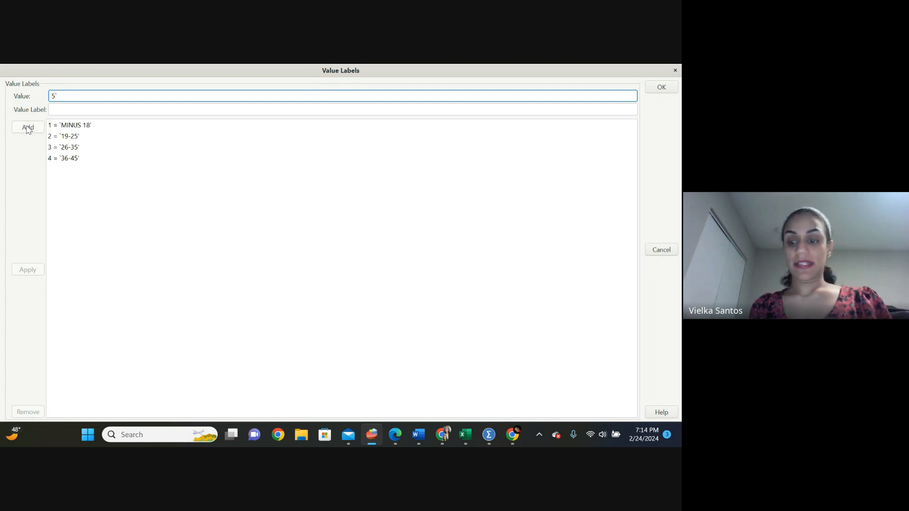
pyautogui.press('Tab')
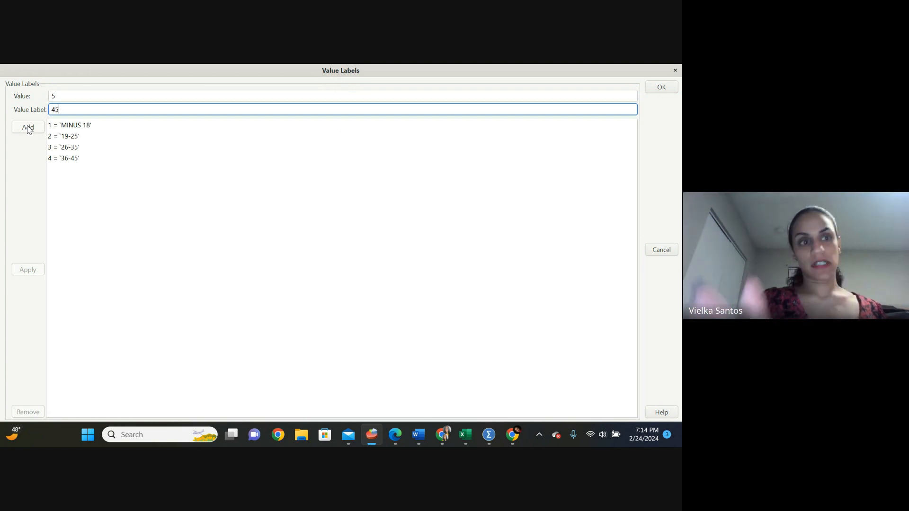
pyautogui.click(28, 128)
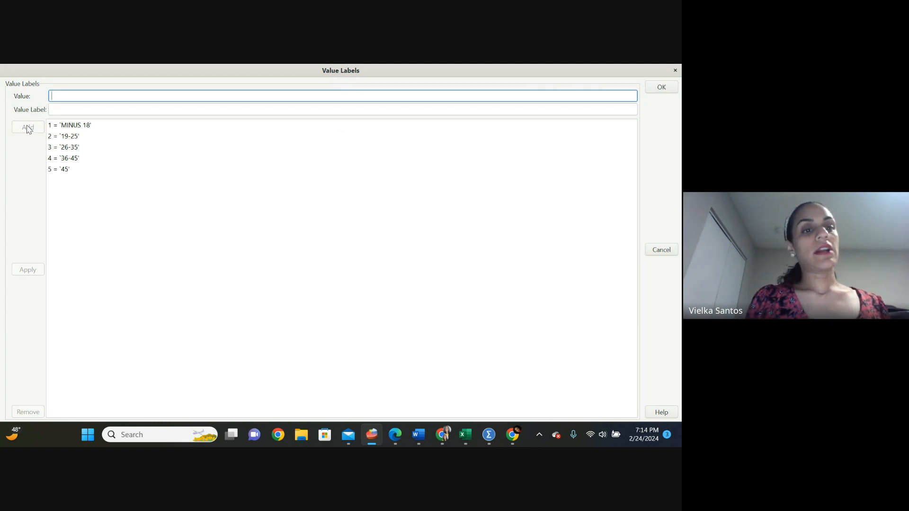
# Change the label of value 5 to "45 PLUS" and accept the AGE value labels
pyautogui.click(72, 171)
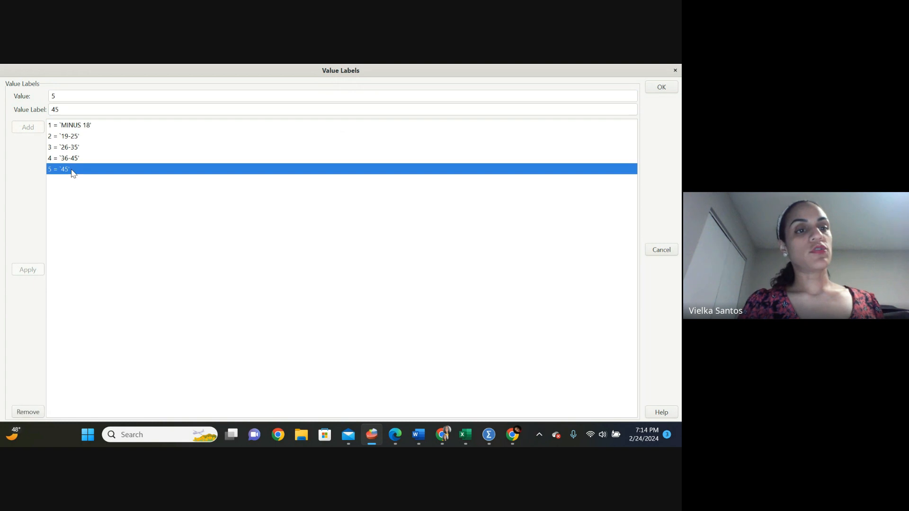
pyautogui.click(65, 111)
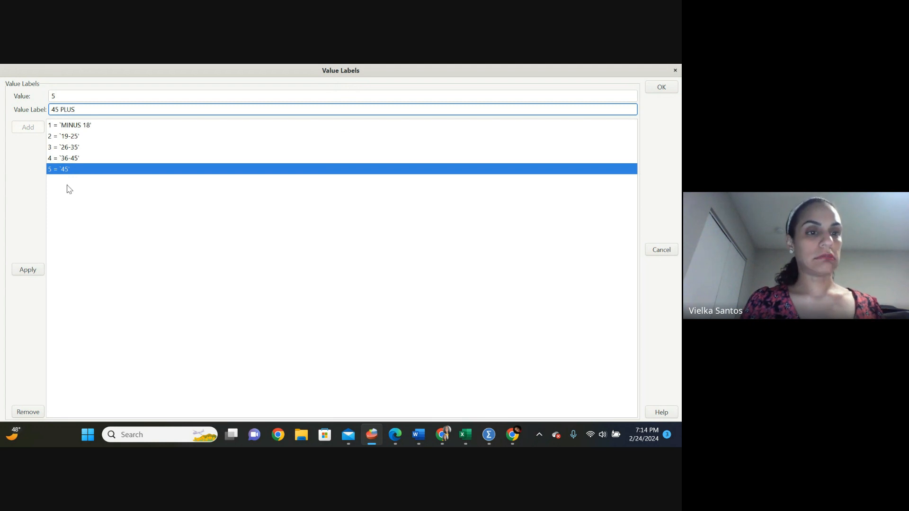
pyautogui.click(28, 270)
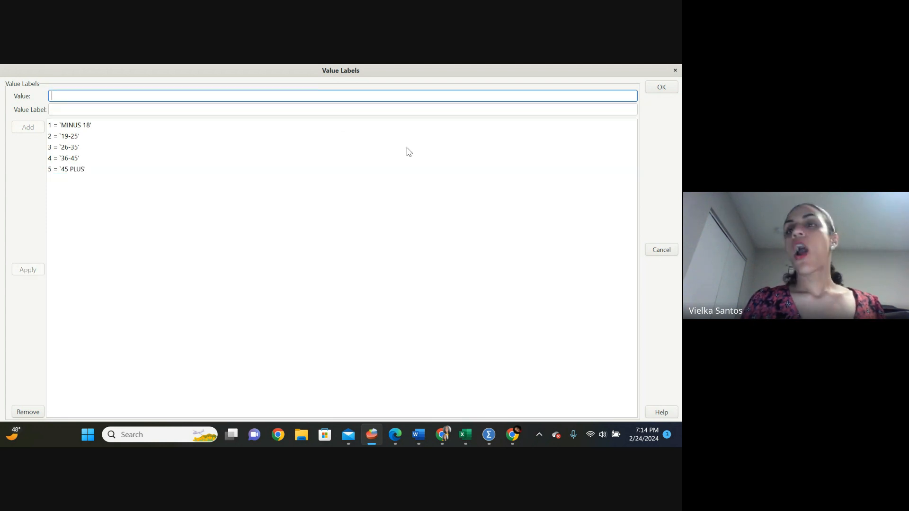
pyautogui.click(659, 87)
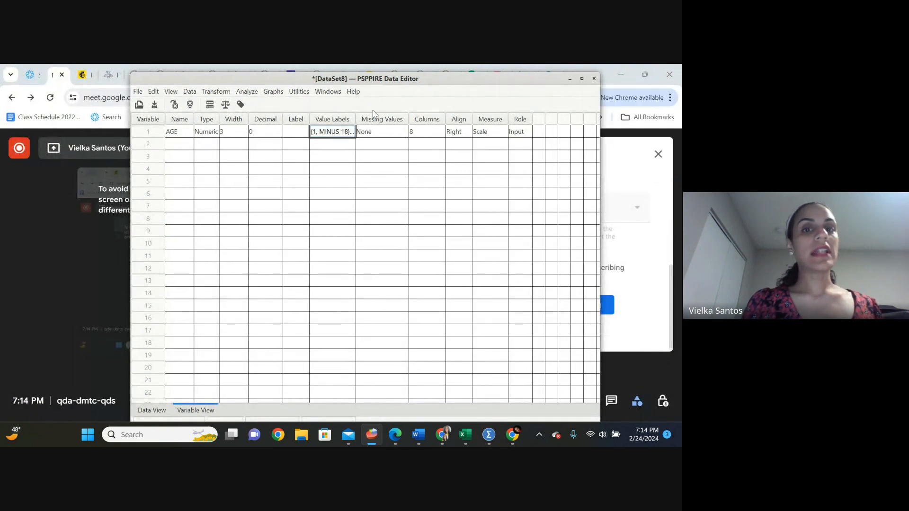
# Enter "AGE" as the descriptive label of the AGE variable
pyautogui.click(293, 133)
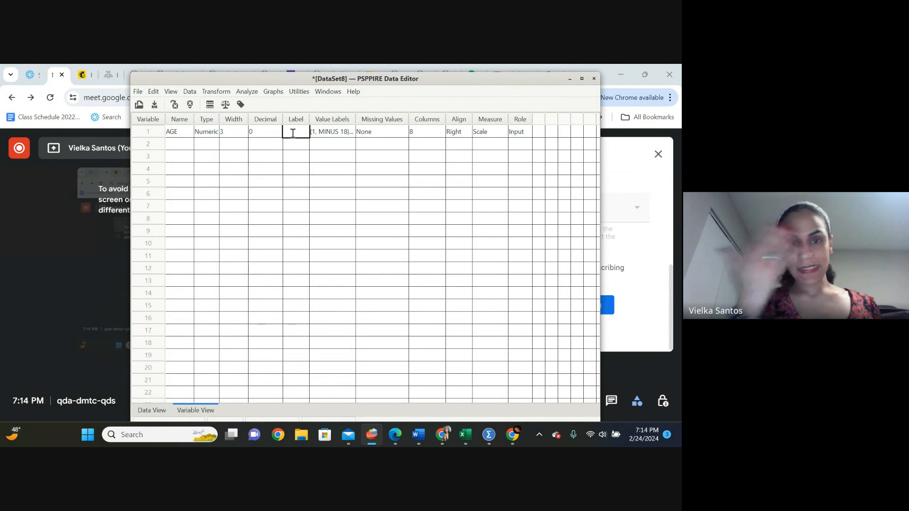
pyautogui.write('AGE')
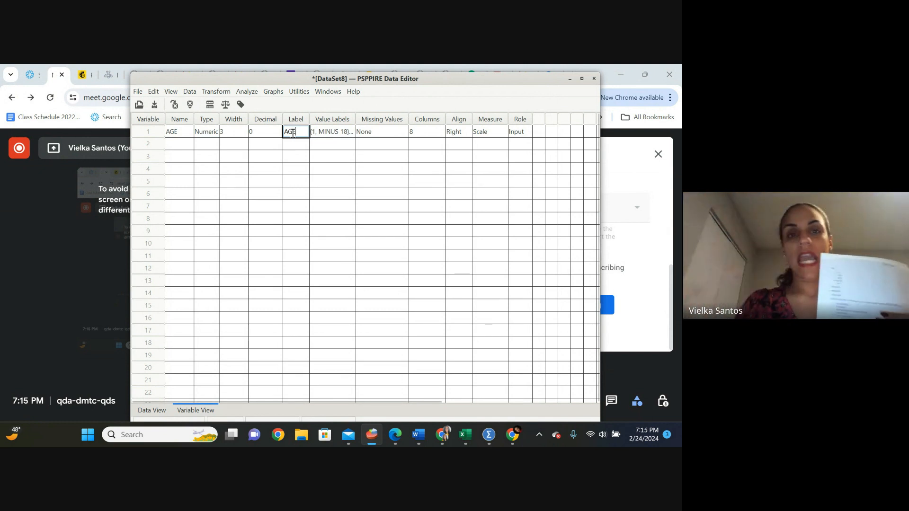
# Create a second variable named PROGAM in the row below AGE
pyautogui.click(176, 145)
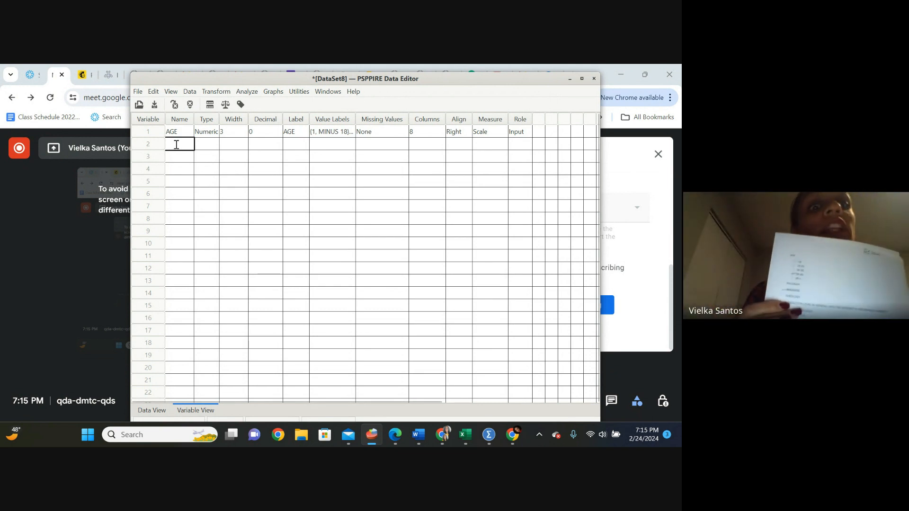
pyautogui.write('PR')
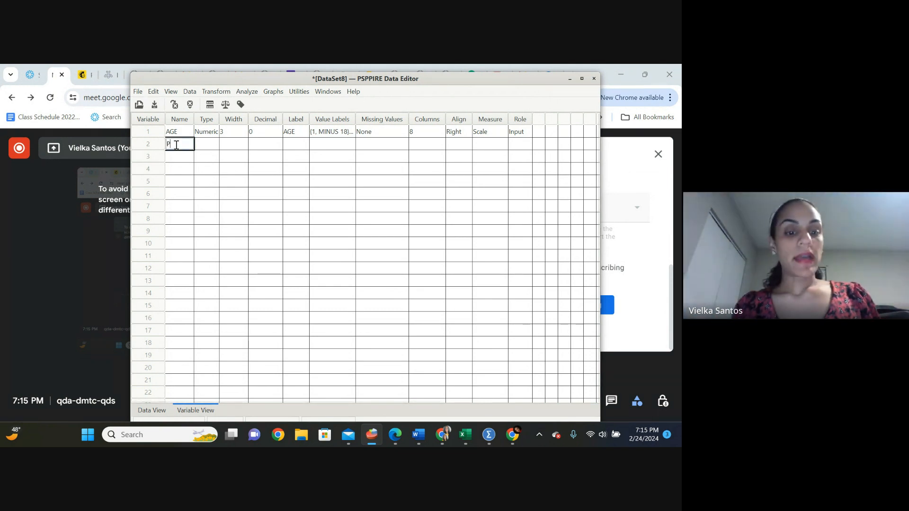
pyautogui.write('O')
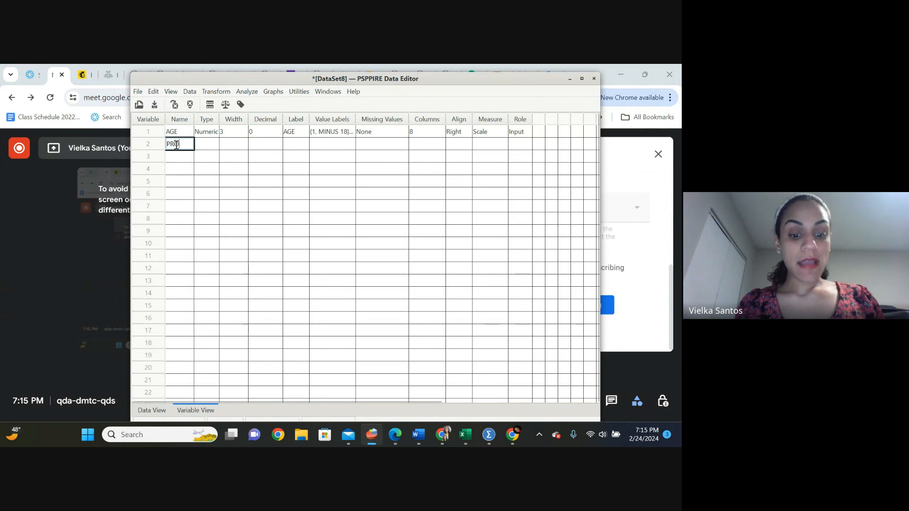
pyautogui.write('GAM')
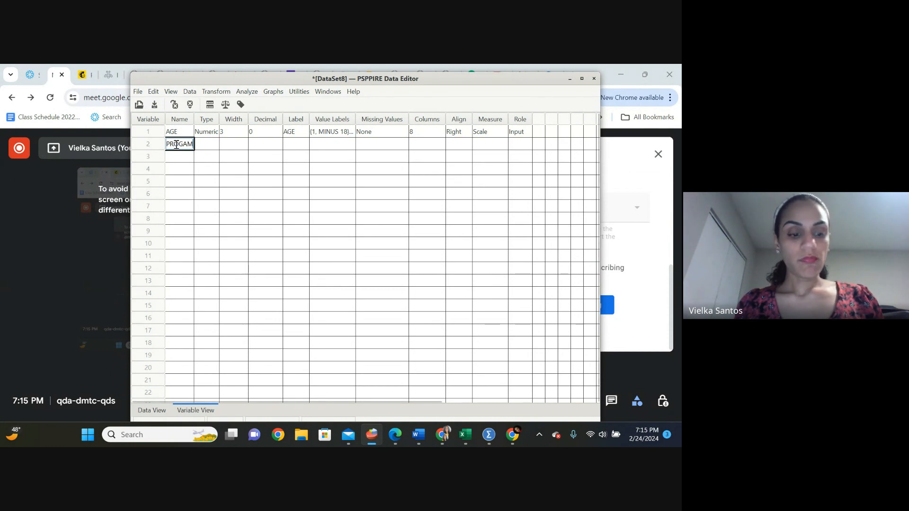
pyautogui.press('Tab')
# Set the decimals of the PROGAM variable to 0
pyautogui.press('Tab')
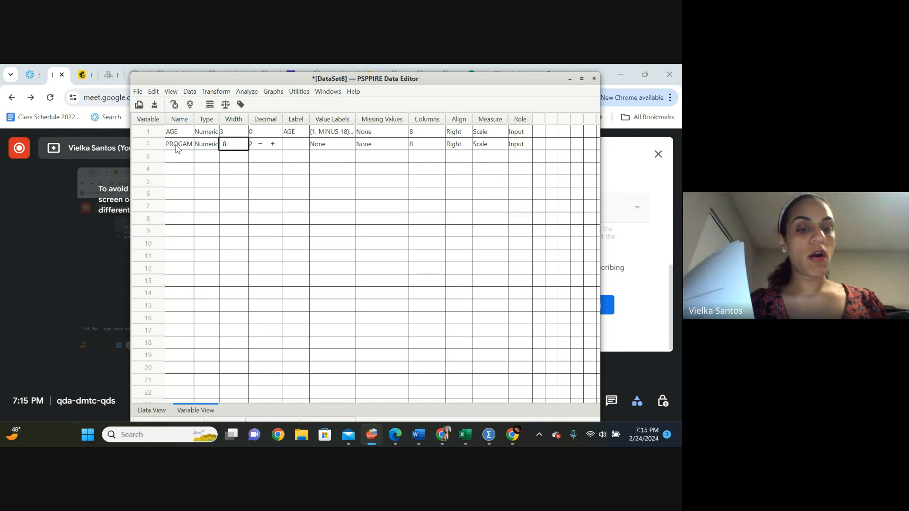
pyautogui.press('Tab')
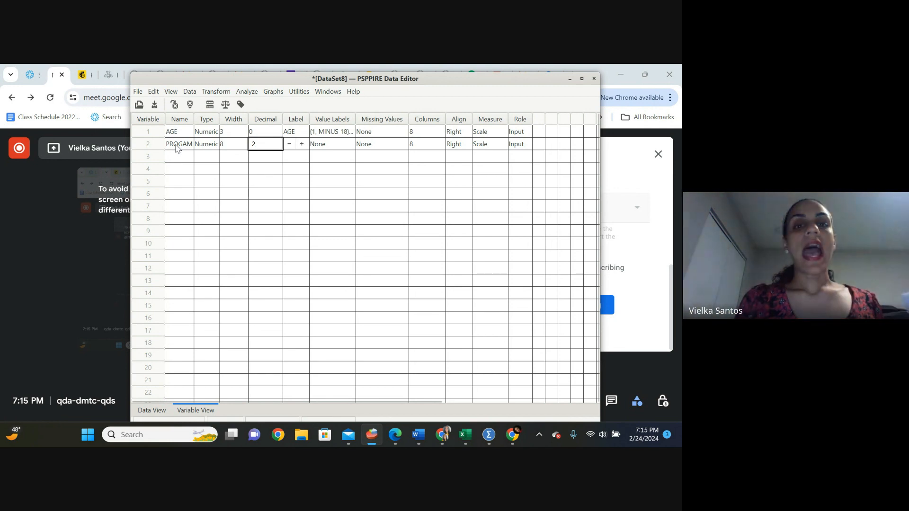
pyautogui.click(289, 145)
pyautogui.click(289, 145)
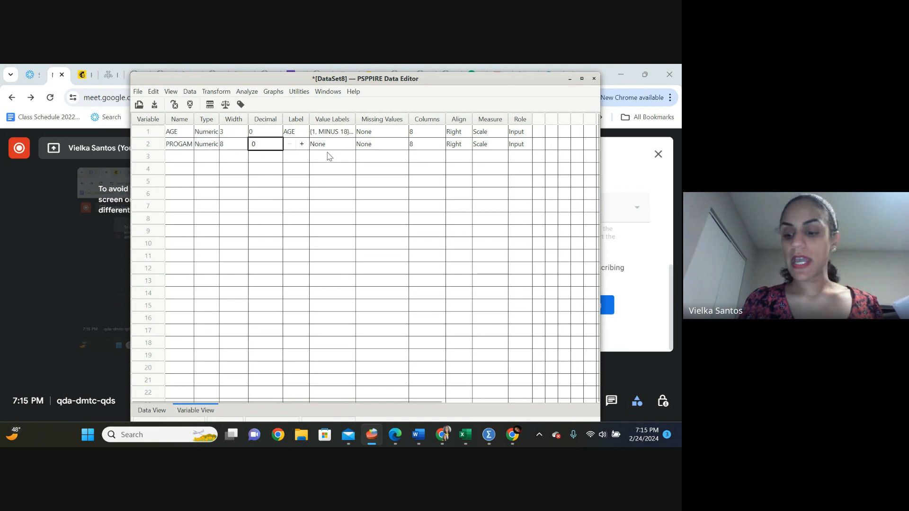
# Enter "PROGRAM THAT STUDENT BELONGS" as the descriptive label of the PROGAM variable
pyautogui.press('Tab')
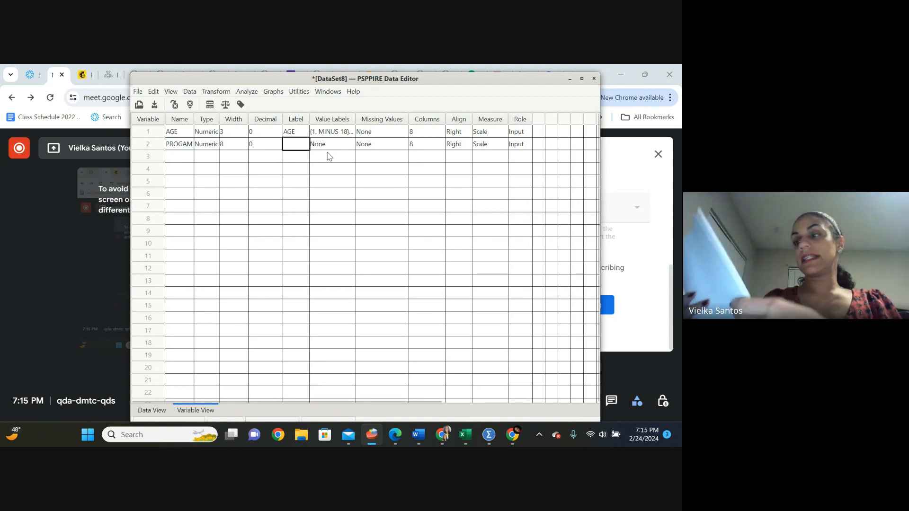
pyautogui.write('P')
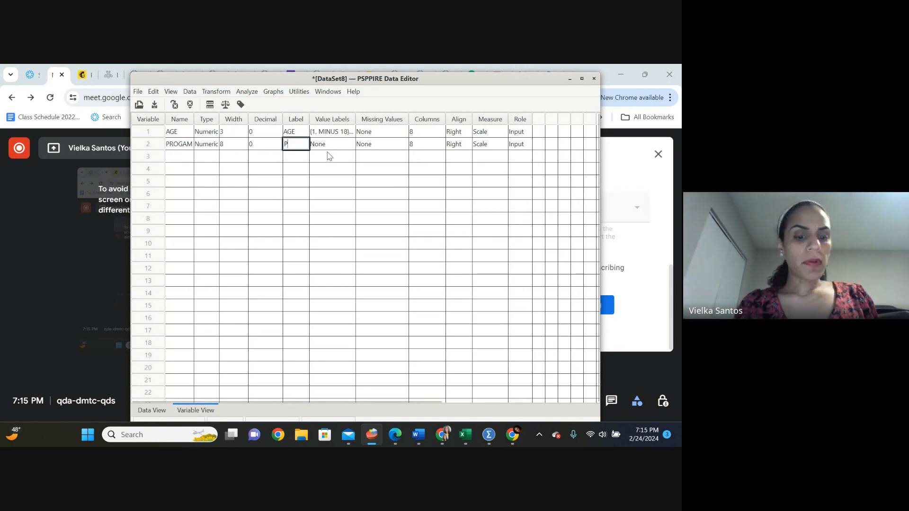
pyautogui.write('ROGRA')
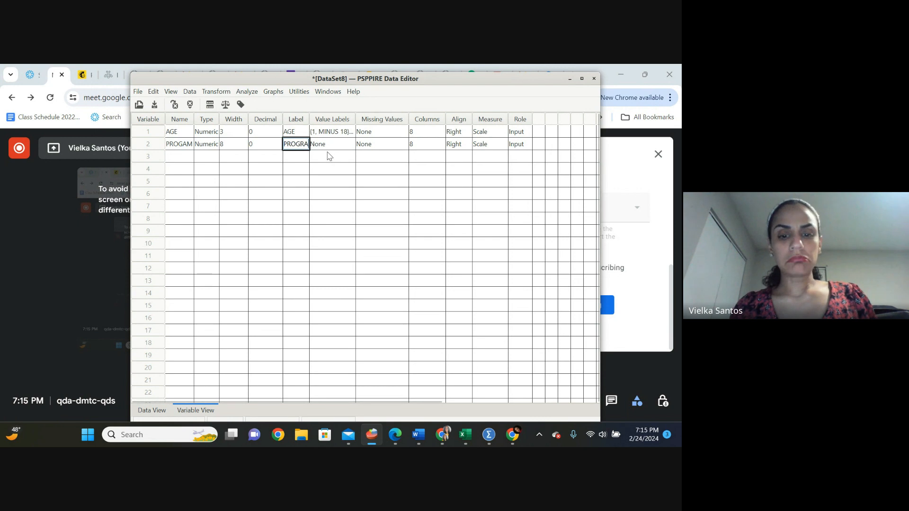
pyautogui.write('M TH')
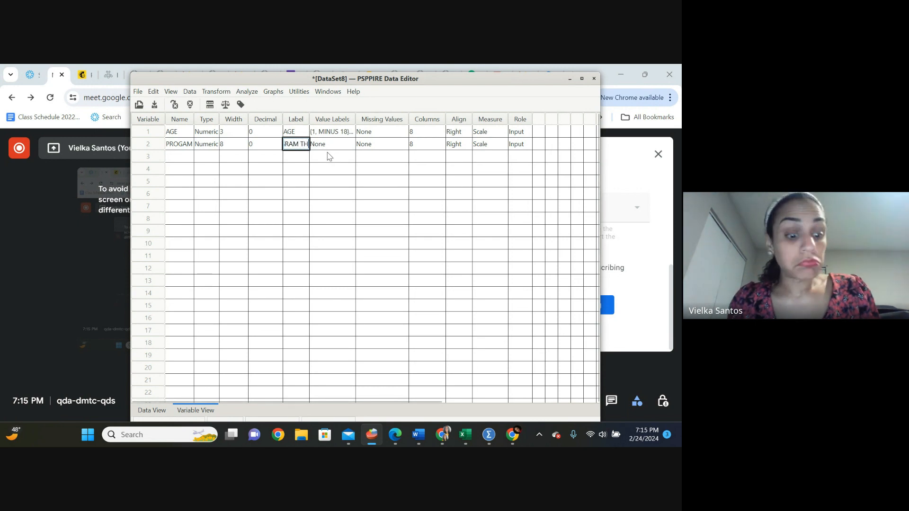
pyautogui.write('AT S')
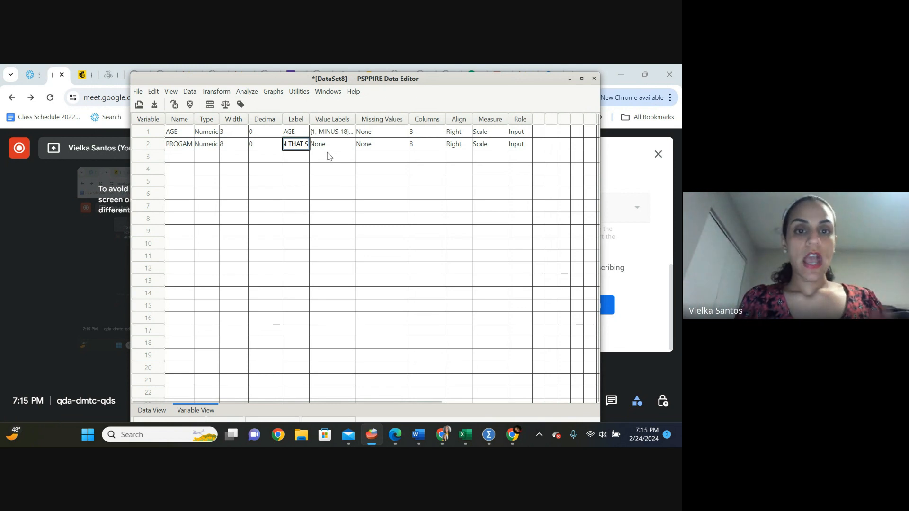
pyautogui.write('TUDEN')
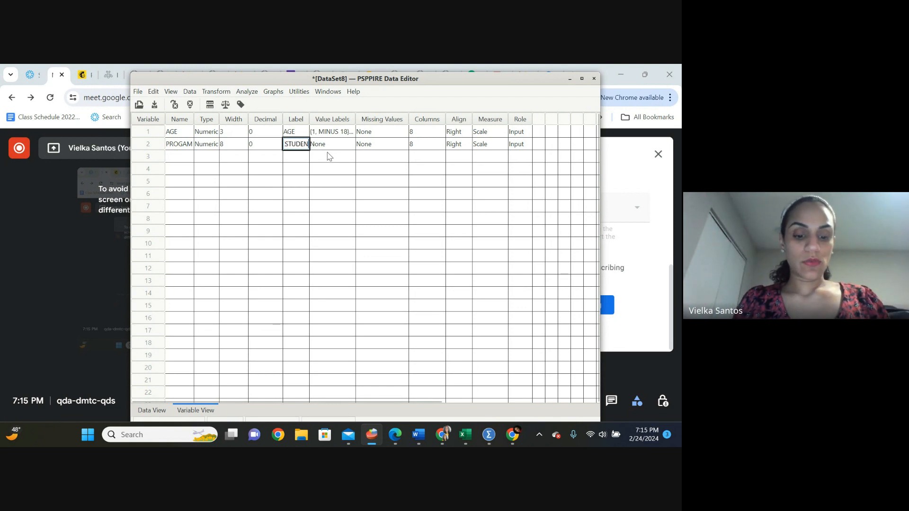
pyautogui.write('T BELONGS')
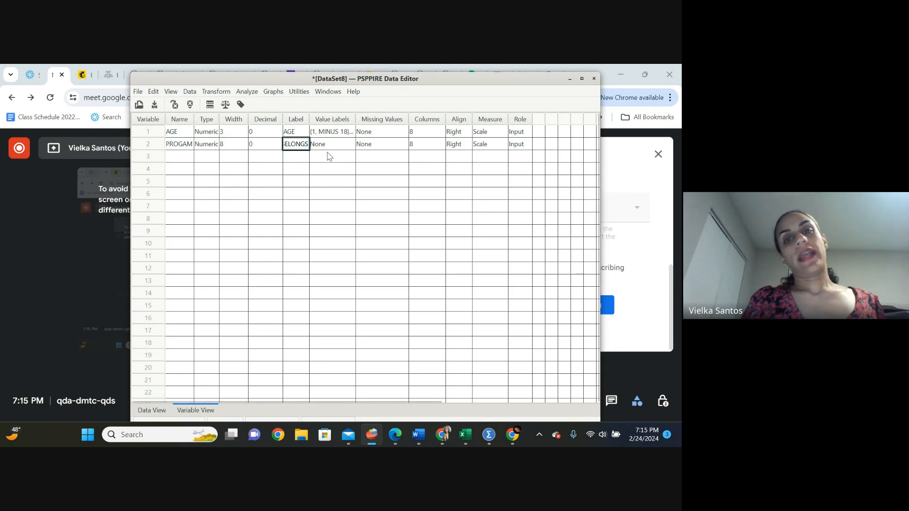
# Add the value label BUSINESS for value 1 to the PROGAM variable
pyautogui.click(327, 145)
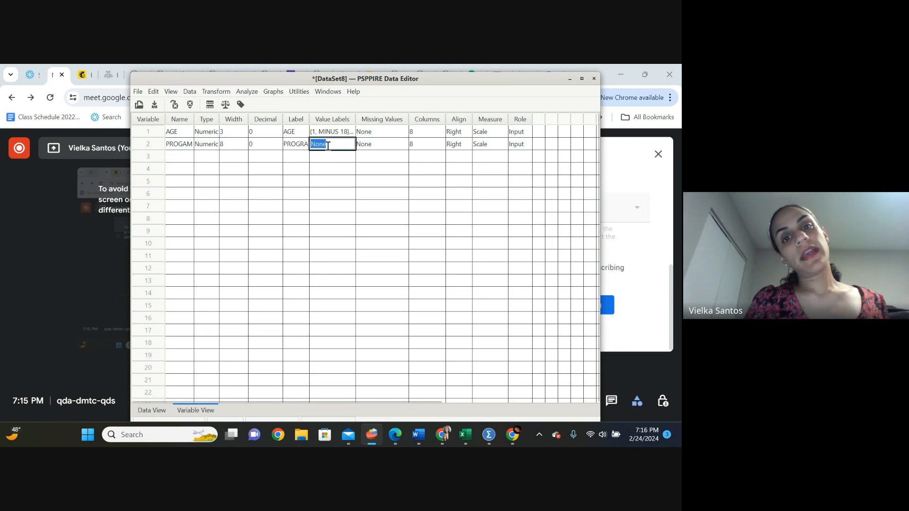
pyautogui.click(327, 145)
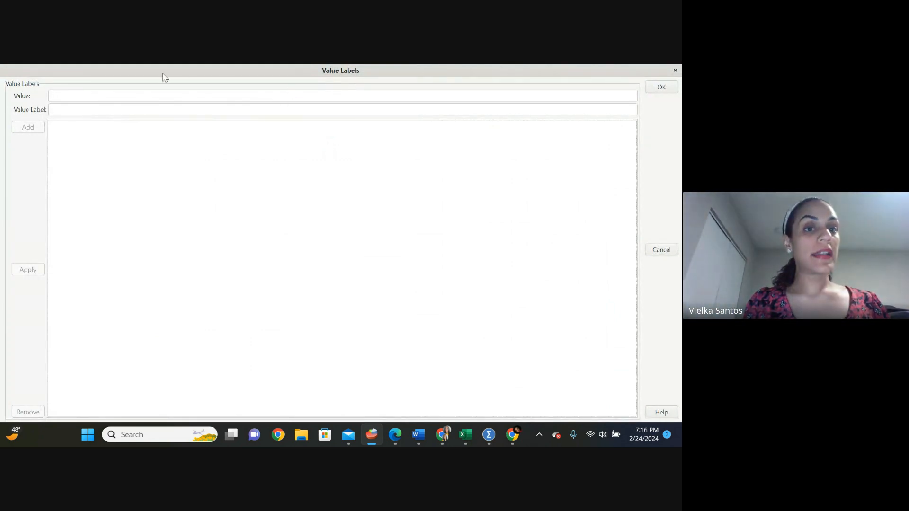
pyautogui.click(167, 96)
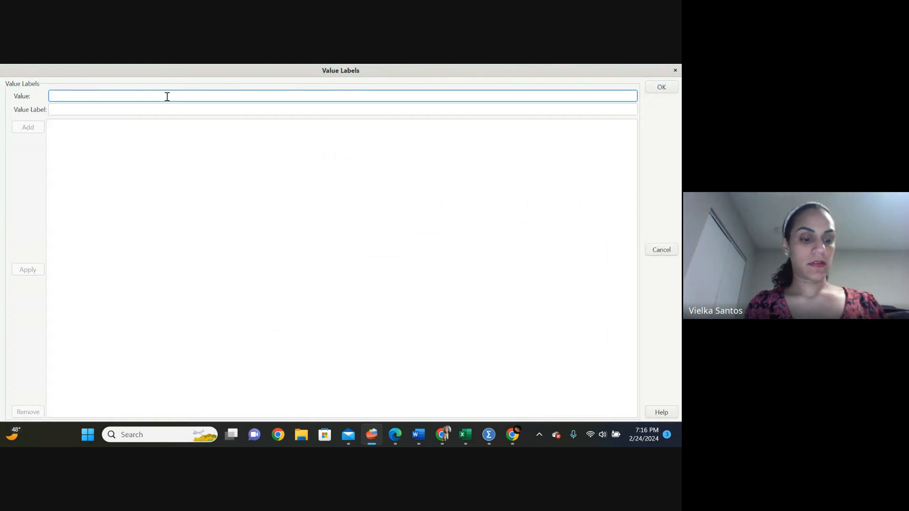
pyautogui.write('1')
pyautogui.press('Tab')
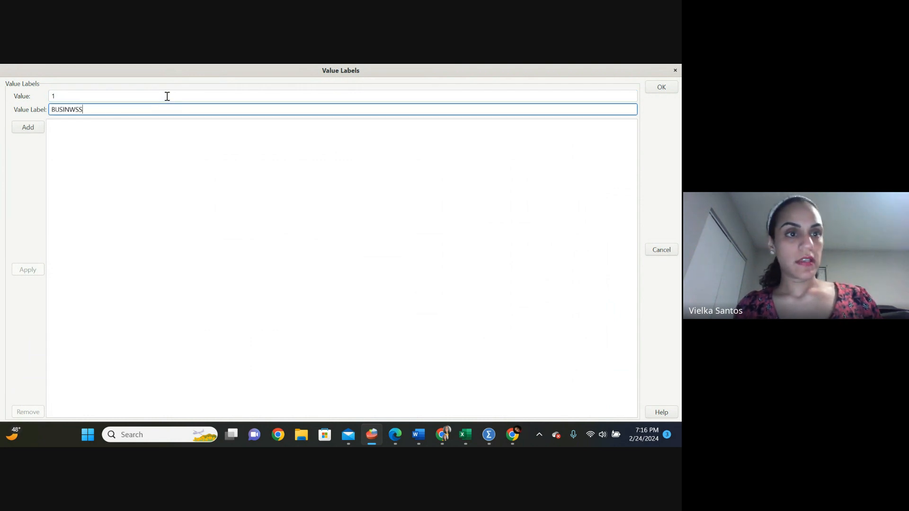
pyautogui.write('ESS')
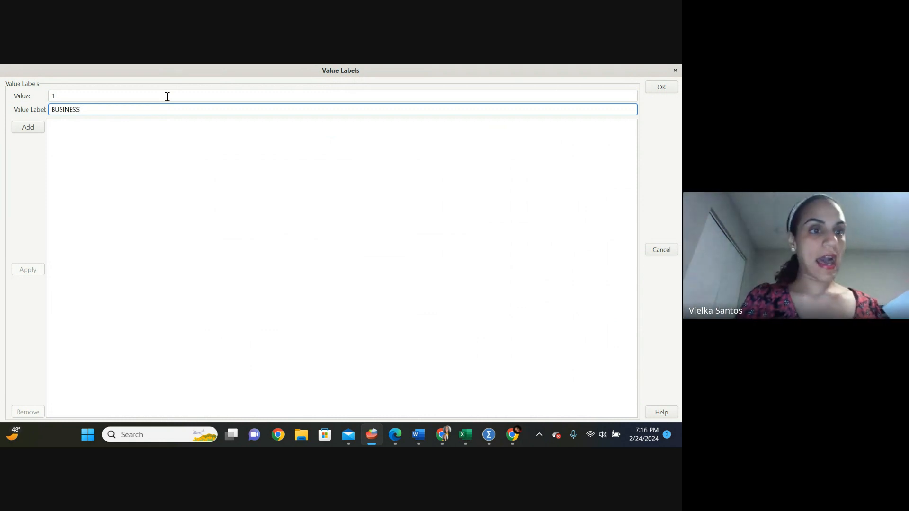
pyautogui.click(37, 130)
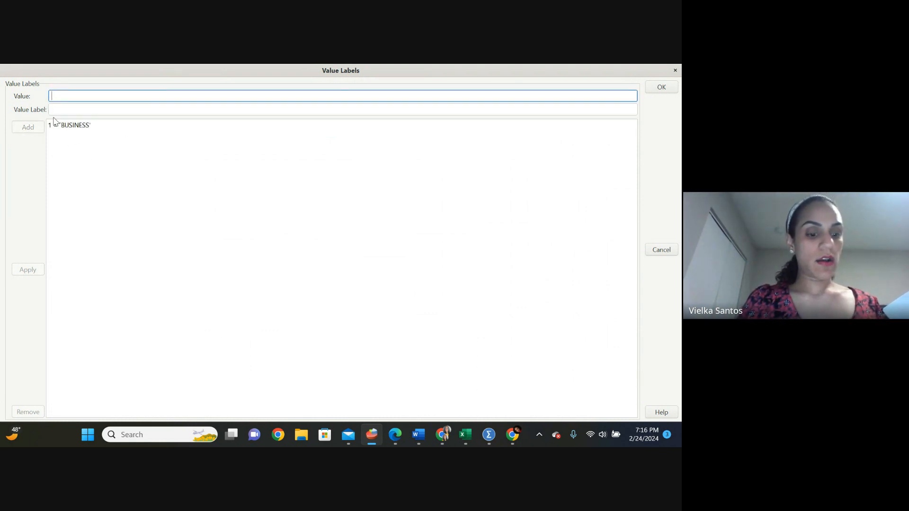
# Add the value label THEOLOGY for value 2 and confirm the value labels of the PROGAM variable
pyautogui.write('2')
pyautogui.press('Tab')
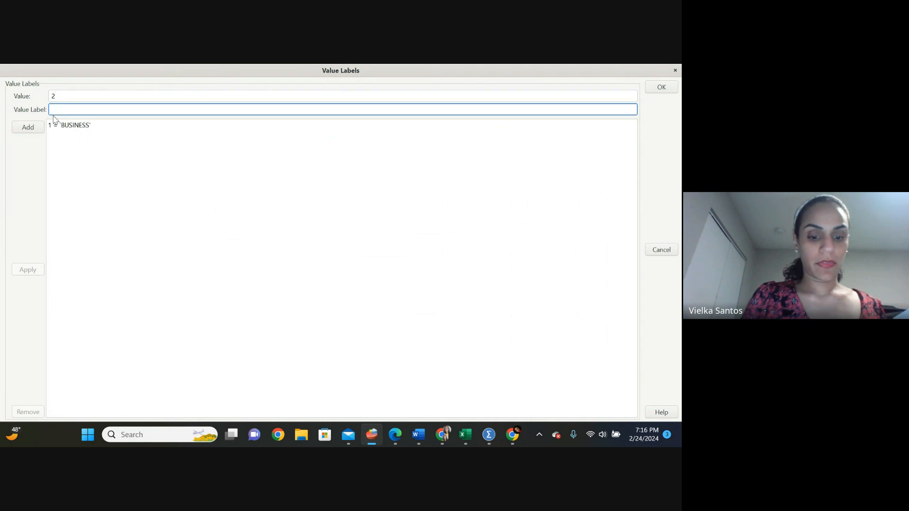
pyautogui.write('THEOLO')
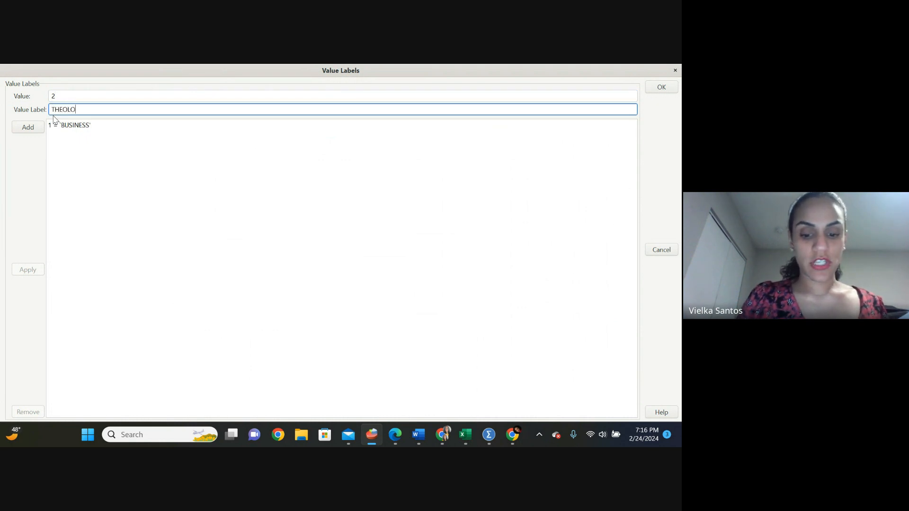
pyautogui.write('GY')
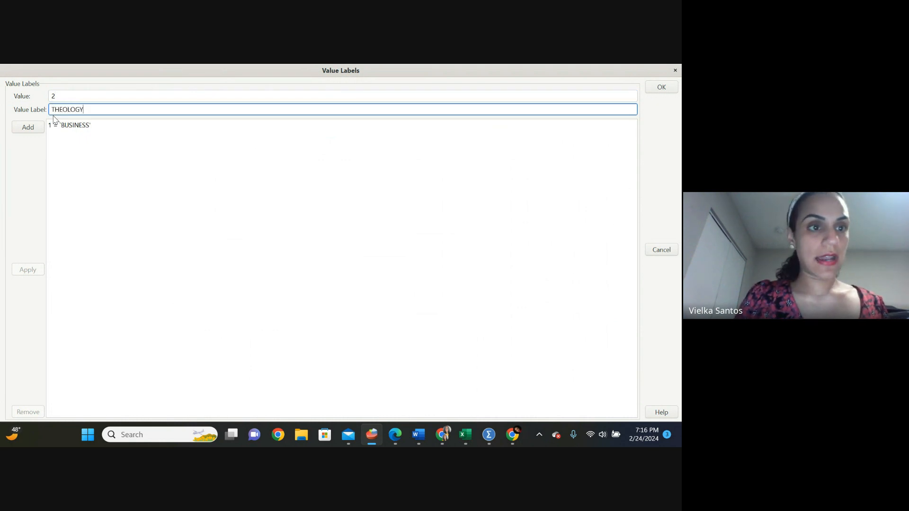
pyautogui.click(29, 128)
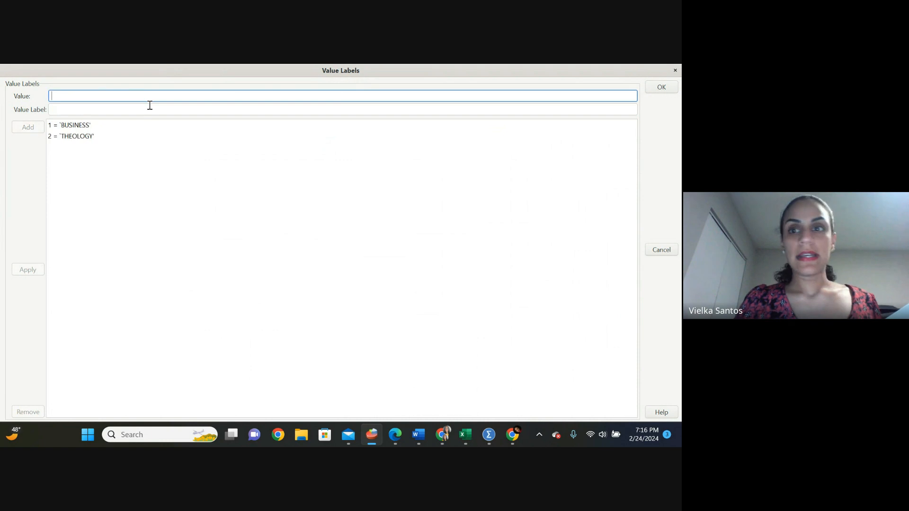
pyautogui.click(661, 87)
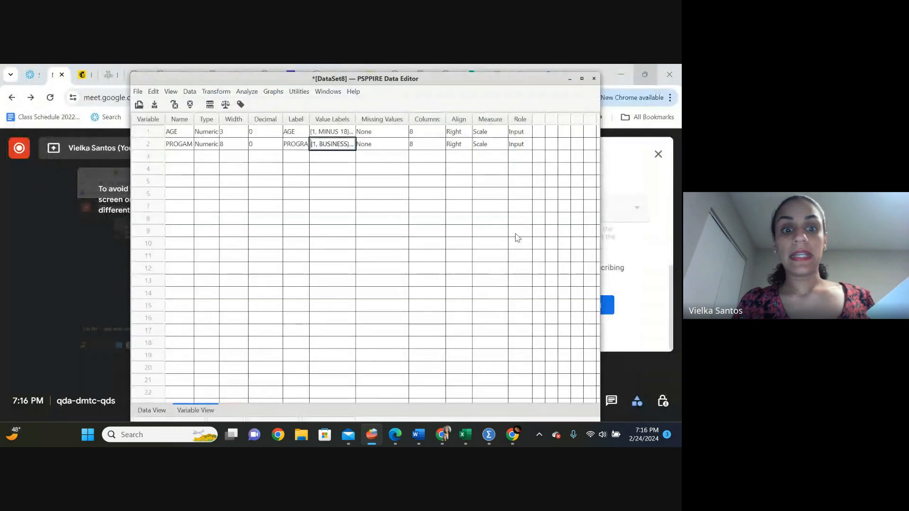
# Switch to the Google Meet call, turn off the camera, and bring the PSPPIRE Data Editor back into full view
pyautogui.click(64, 308)
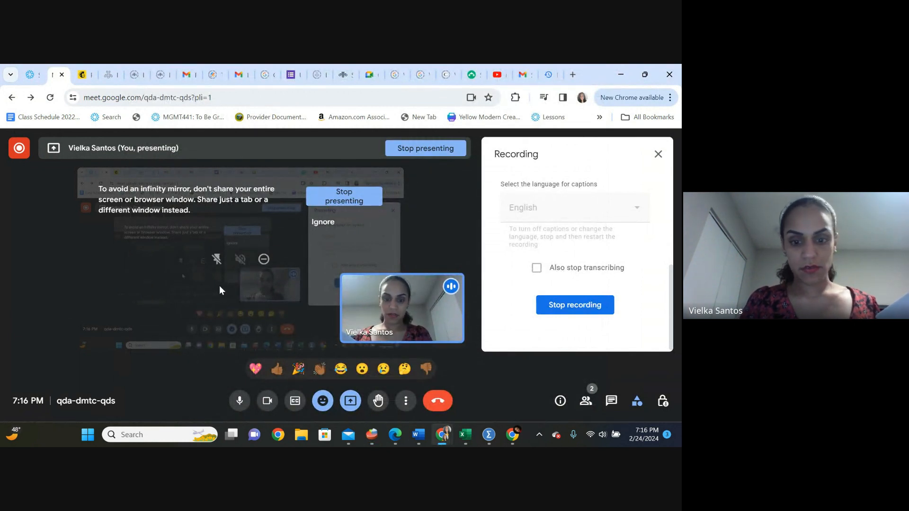
pyautogui.moveTo(369, 445)
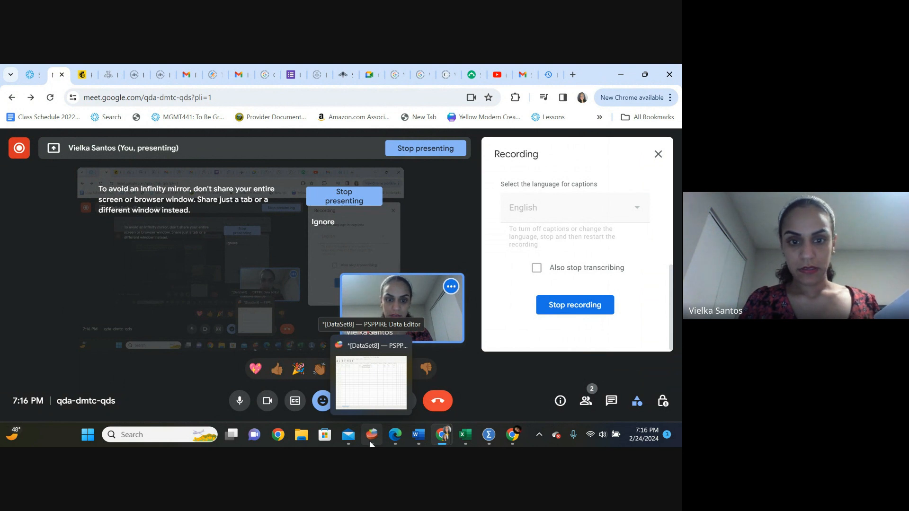
pyautogui.click(371, 444)
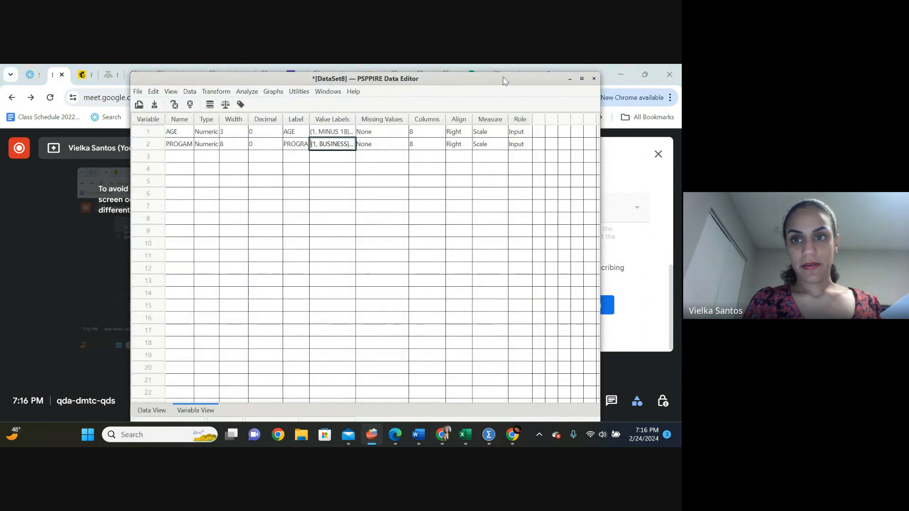
pyautogui.moveTo(502, 75); pyautogui.dragTo(190, 182)
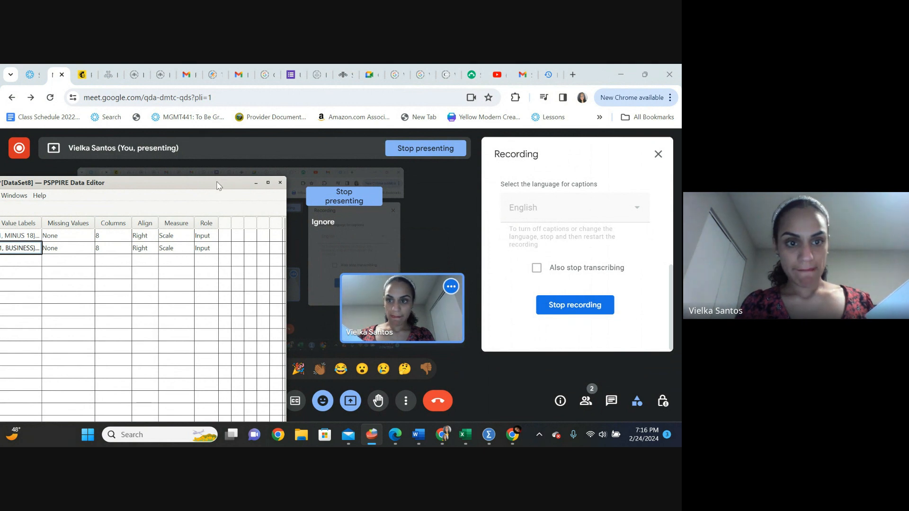
pyautogui.moveTo(218, 187); pyautogui.dragTo(135, 196)
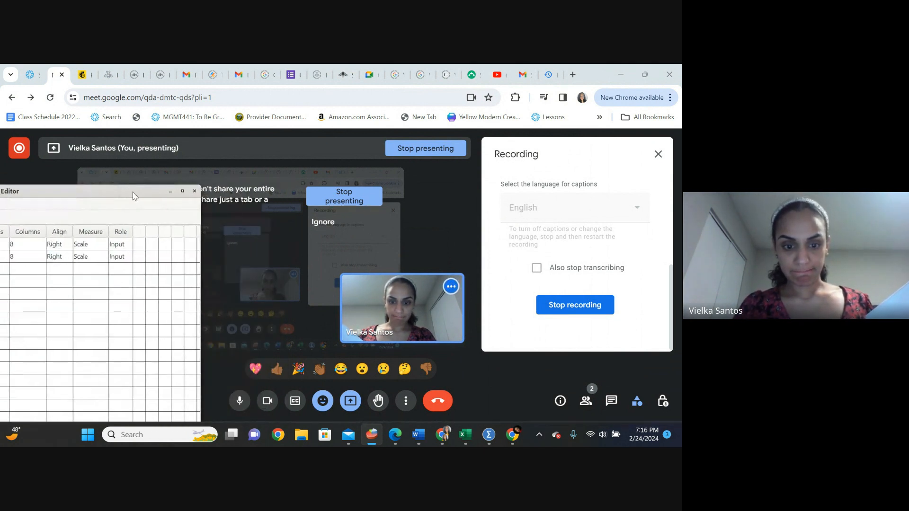
pyautogui.click(267, 402)
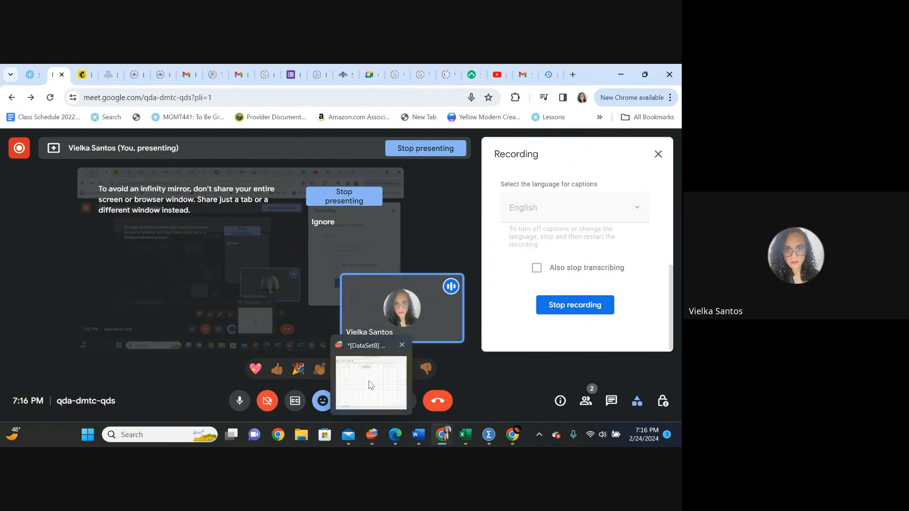
pyautogui.click(370, 385)
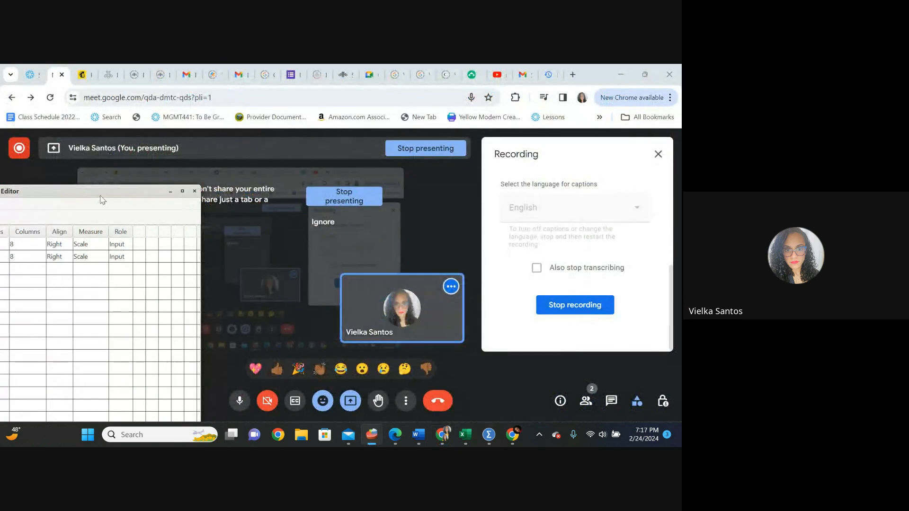
pyautogui.moveTo(102, 195); pyautogui.dragTo(401, 101)
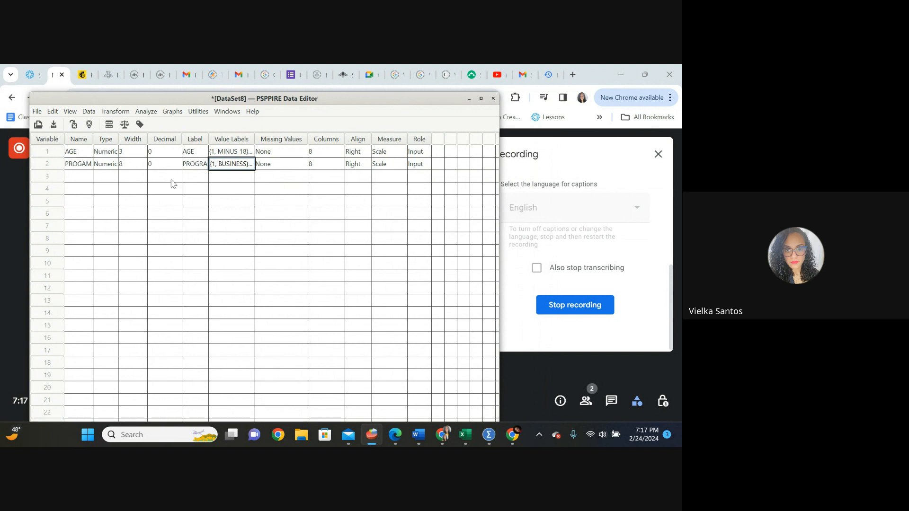
# Set the measure of both the AGE and PROGAM variables to Nominal
pyautogui.click(397, 154)
pyautogui.click(397, 155)
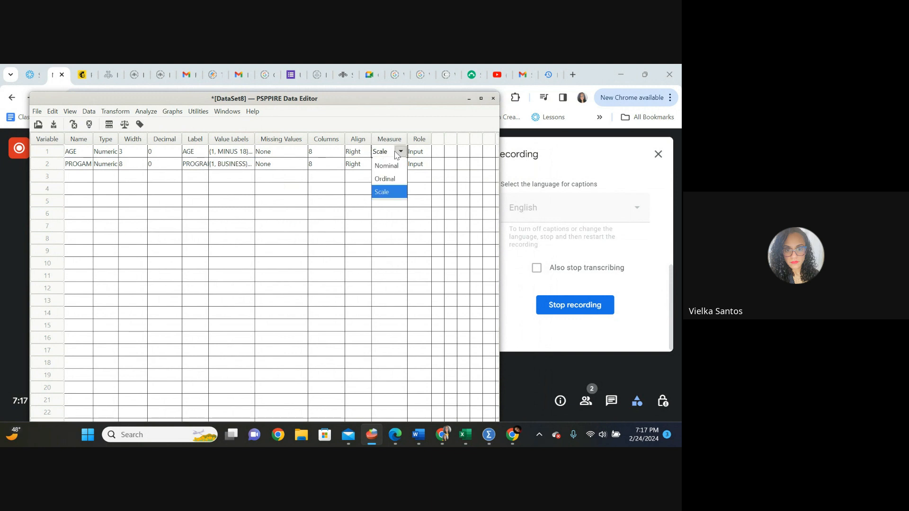
pyautogui.click(378, 169)
pyautogui.click(394, 165)
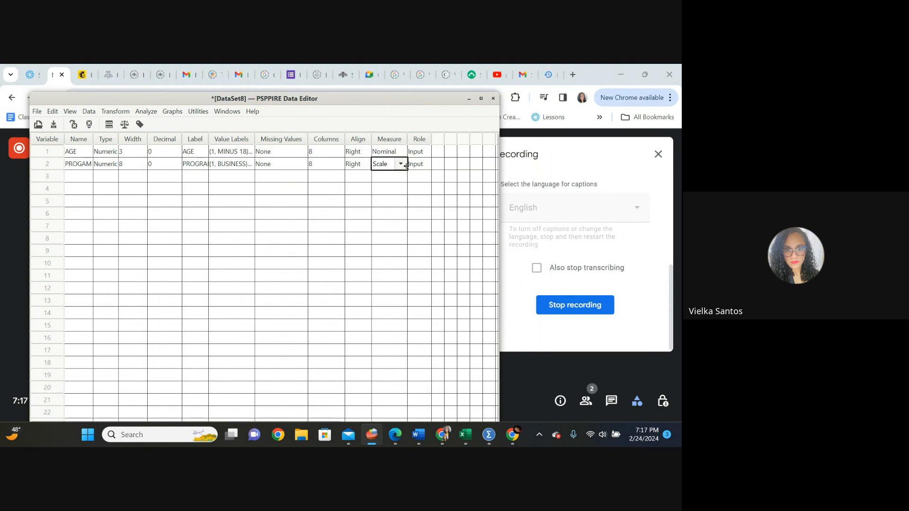
pyautogui.click(400, 164)
pyautogui.click(394, 178)
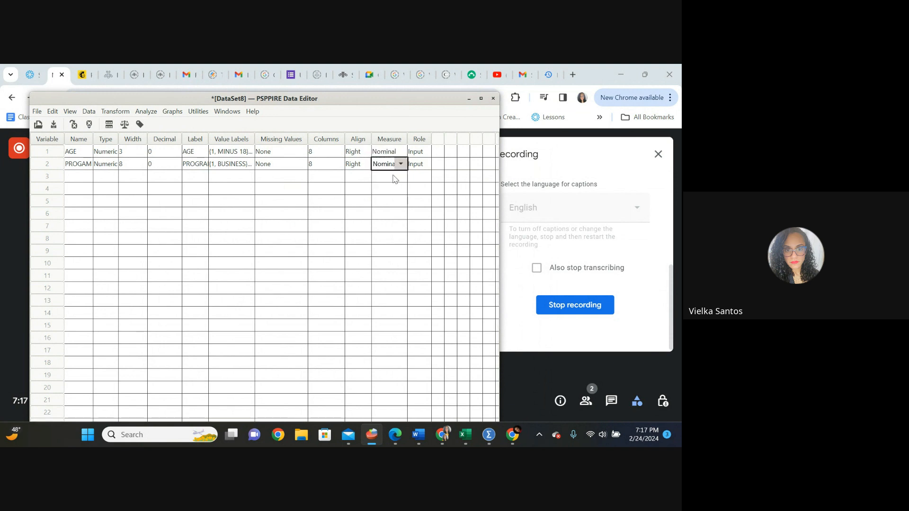
# Create a third variable in the row below PROGAM, with a name starting with SATISACTI
pyautogui.click(87, 179)
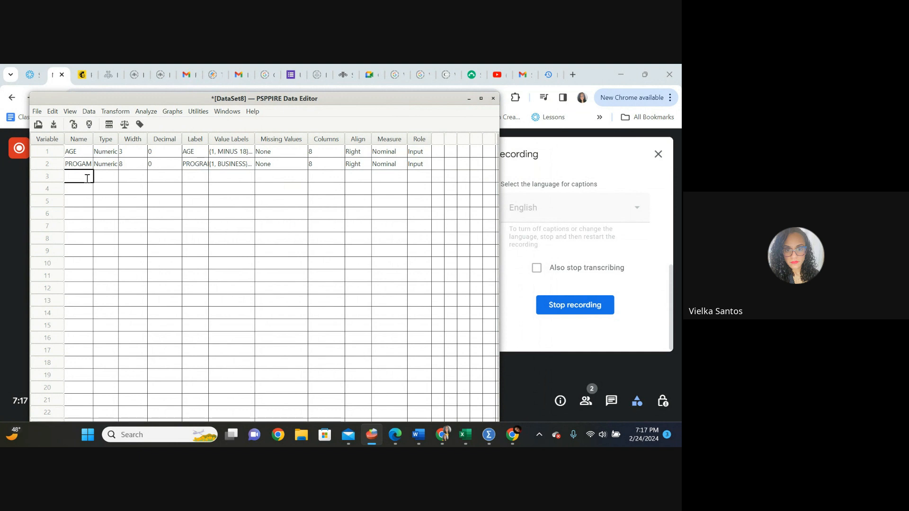
pyautogui.click(87, 179)
pyautogui.write('SATIS')
pyautogui.press('BackSpace')
pyautogui.press('BackSpace')
pyautogui.press('BackSpace')
pyautogui.write('CTIONLETE')
# Set the decimals of the third, satisfaction variable to 0
pyautogui.click(106, 174)
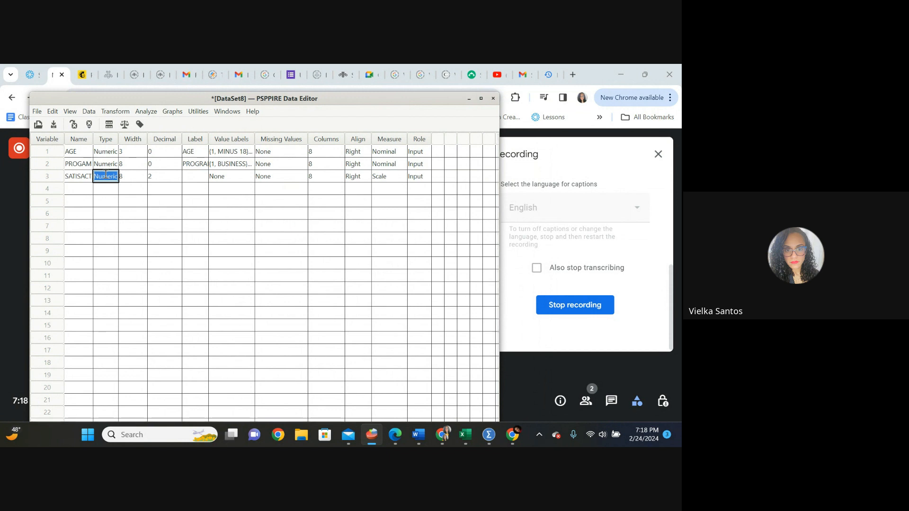
pyautogui.click(106, 174)
pyautogui.press('Tab')
pyautogui.press('Tab')
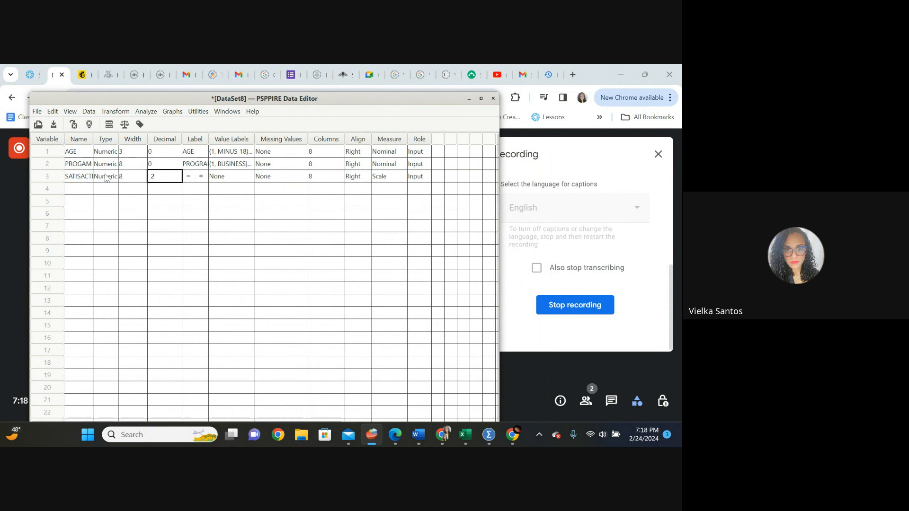
pyautogui.click(189, 177)
pyautogui.click(189, 177)
pyautogui.click(219, 180)
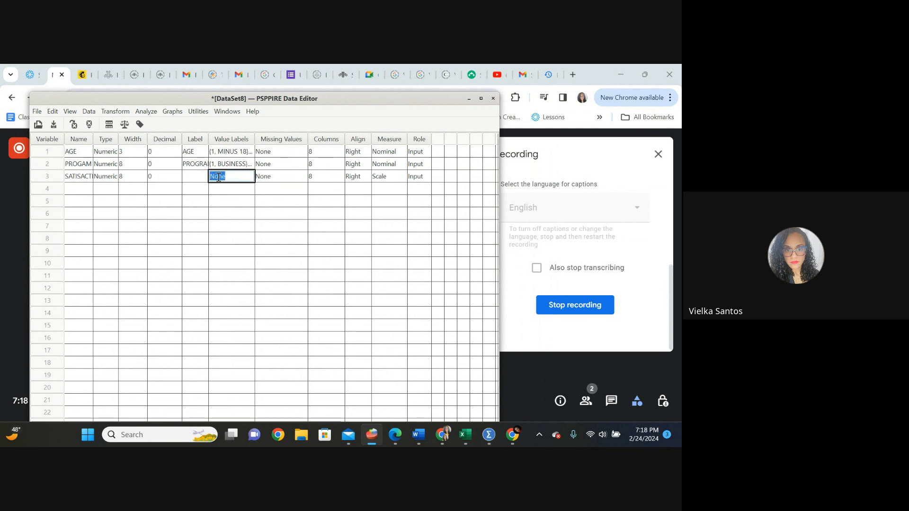
# Enter a descriptive label for the satisfaction variable that starts with "SATISFACTION LEVEL IN GENERAL" and ends with "UNIVERSITY"
pyautogui.click(195, 179)
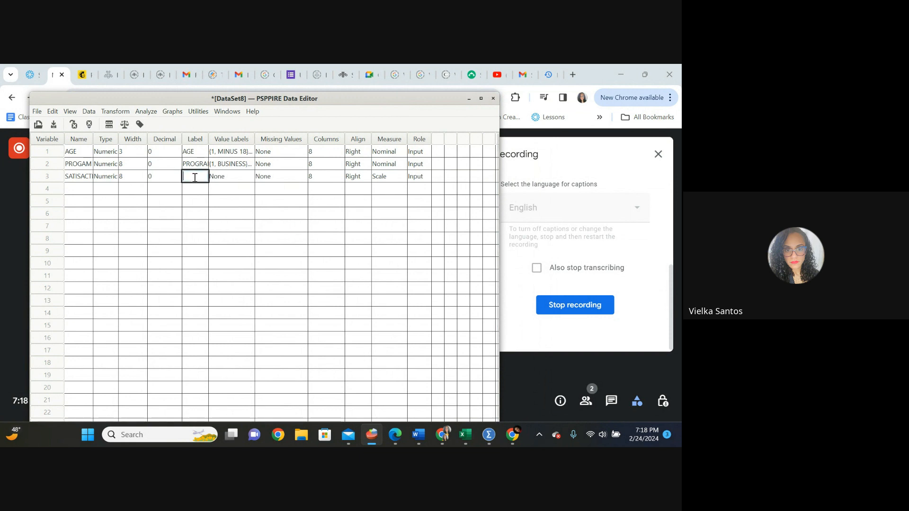
pyautogui.write('SATISFACTION')
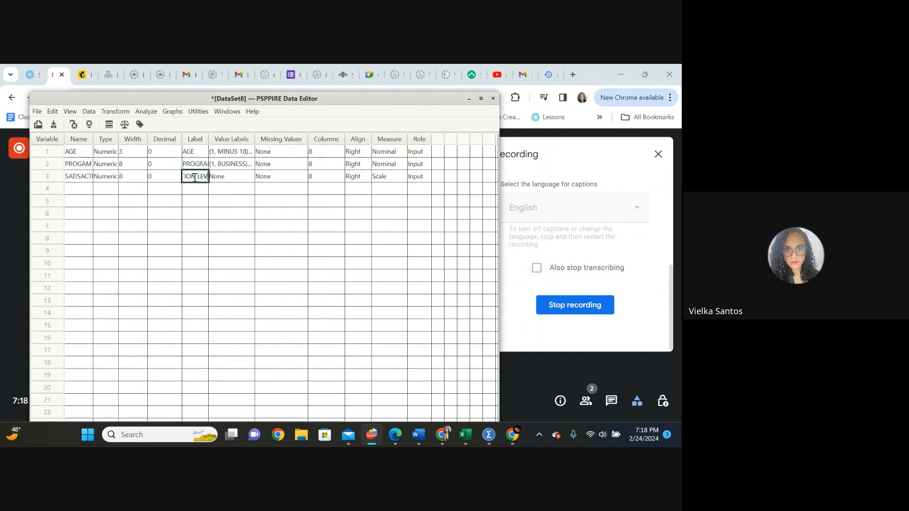
pyautogui.write(' LEVEL IN')
pyautogui.write(' GENERAL W')
pyautogui.write('ED UNIV')
pyautogui.write('ERSITY')
# Add the value label VERY SATISFIED for value 1 to the satisfaction variable
pyautogui.click(230, 175)
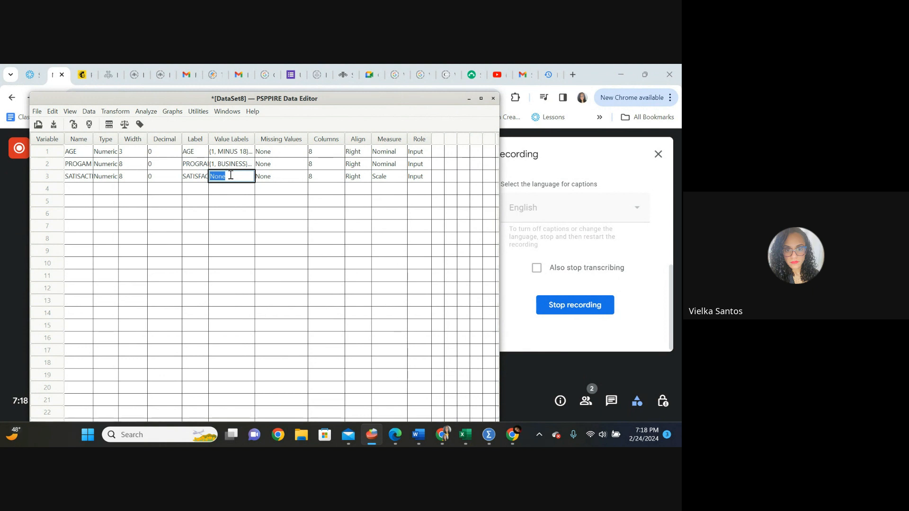
pyautogui.click(232, 177)
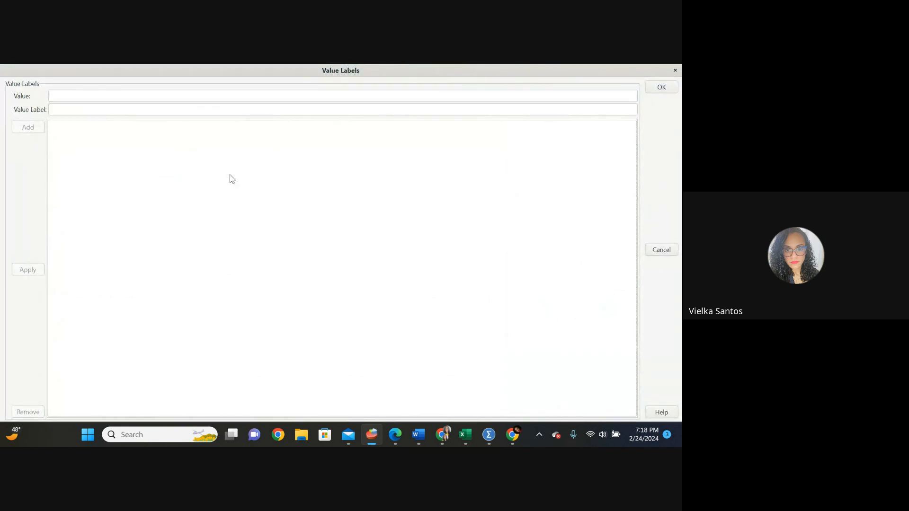
pyautogui.click(179, 91)
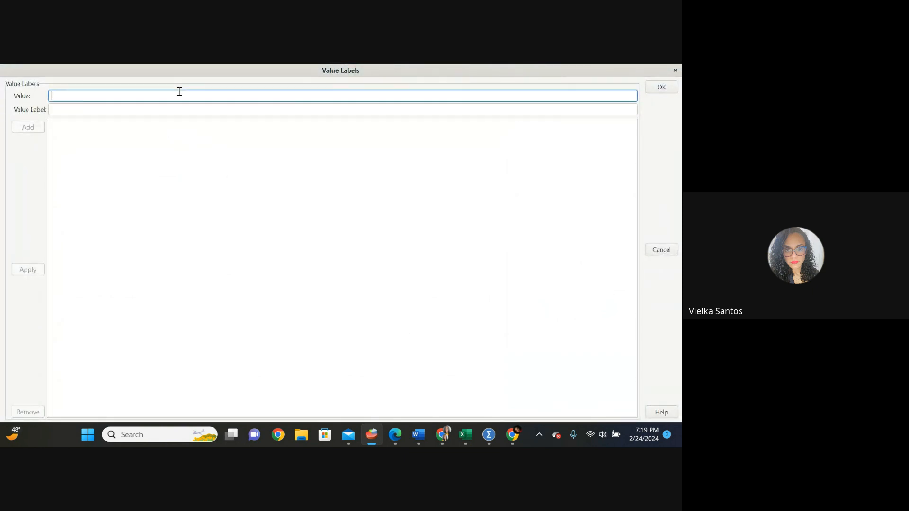
pyautogui.write('1')
pyautogui.press('Tab')
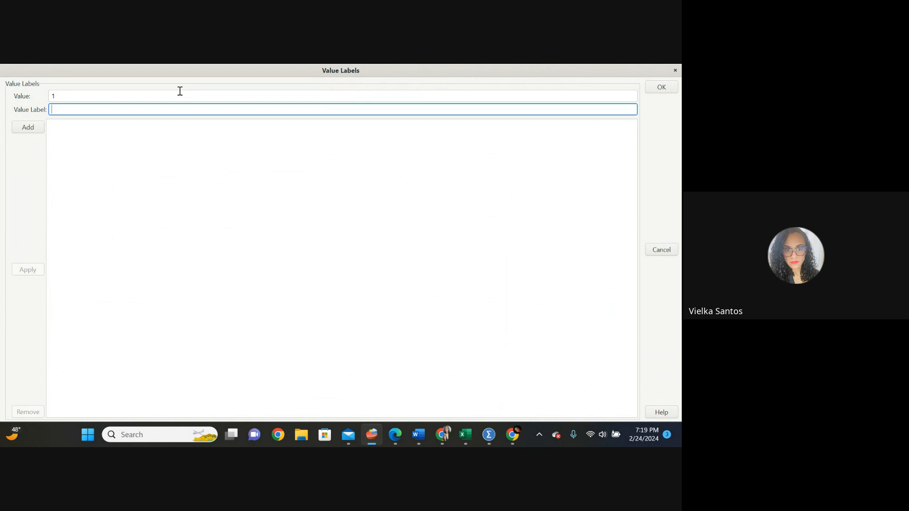
pyautogui.write('VERY SATISFIED')
pyautogui.click(39, 130)
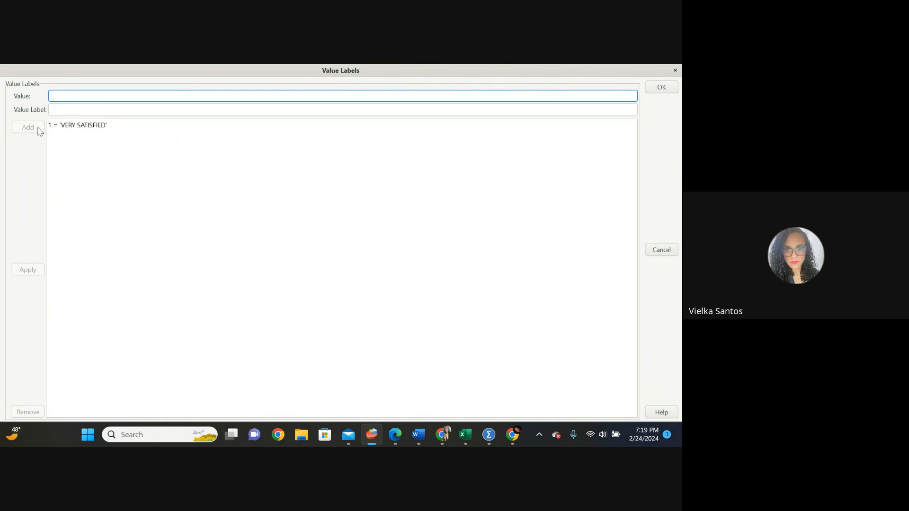
# Add the value label SATISFACTION for value 2 to the satisfaction variable
pyautogui.write('2')
pyautogui.press('Tab')
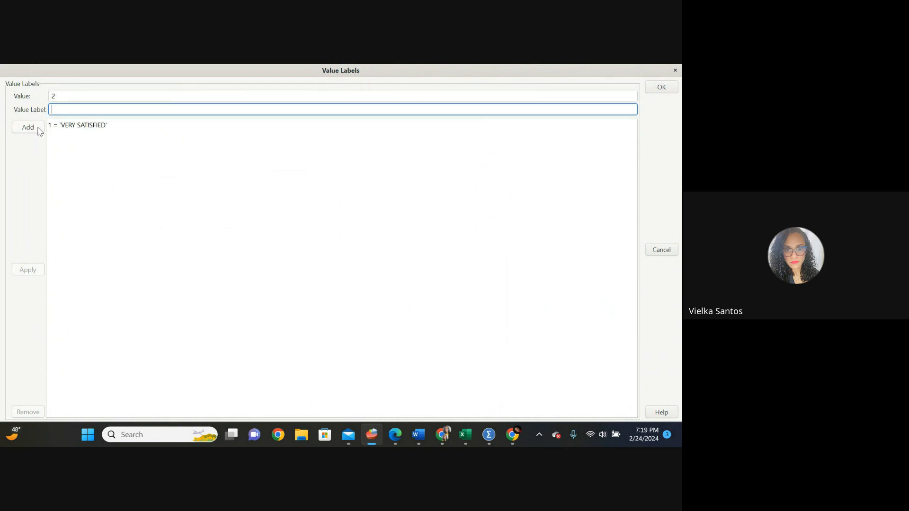
pyautogui.write('SATISFA')
pyautogui.write('CTION')
pyautogui.click(38, 128)
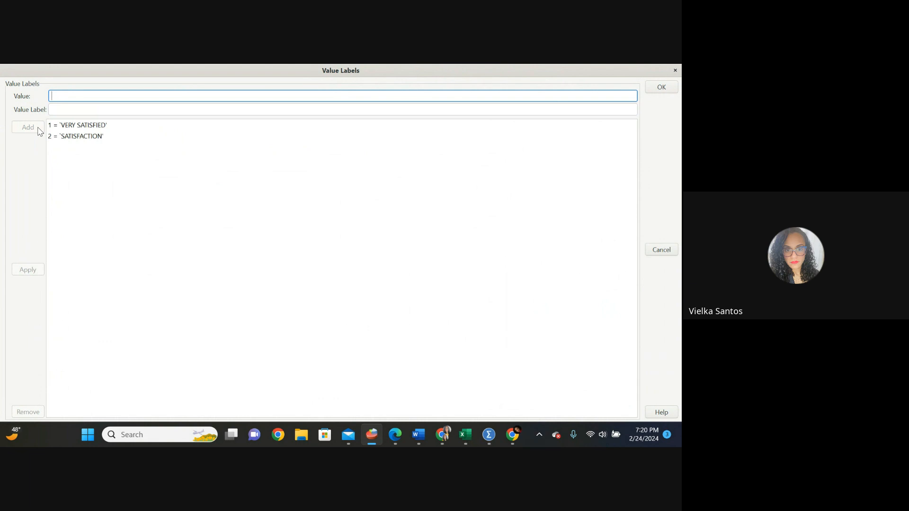
# Add the value label NEITHER SATISFIED NOR SATISFIED for value 3 to the satisfaction variable
pyautogui.write('3')
pyautogui.press('Tab')
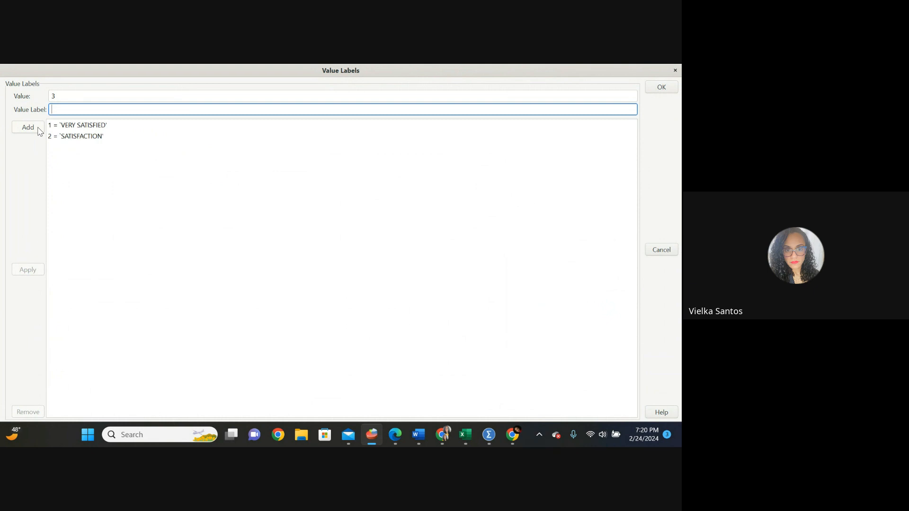
pyautogui.write('NEITHER SATISFIED NOR SATISFE')
pyautogui.press('BackSpace')
pyautogui.write('IED')
pyautogui.click(39, 128)
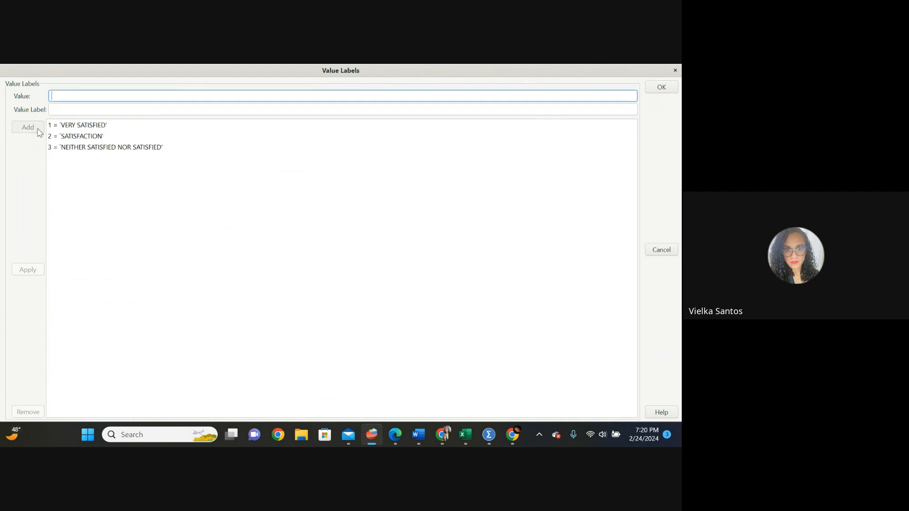
# Add the value label UNSATISIED for value 4 to the satisfaction variable
pyautogui.write('4')
pyautogui.press('Tab')
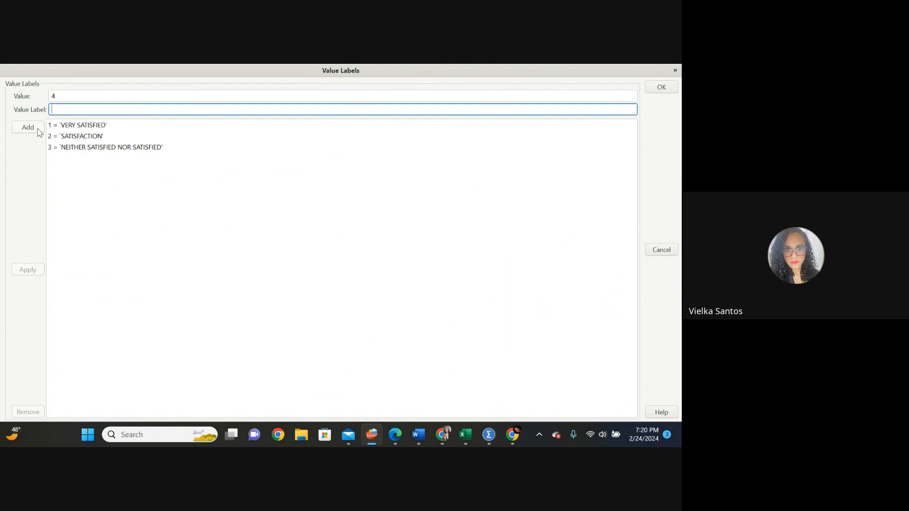
pyautogui.write('UNSATISIED')
pyautogui.click(29, 129)
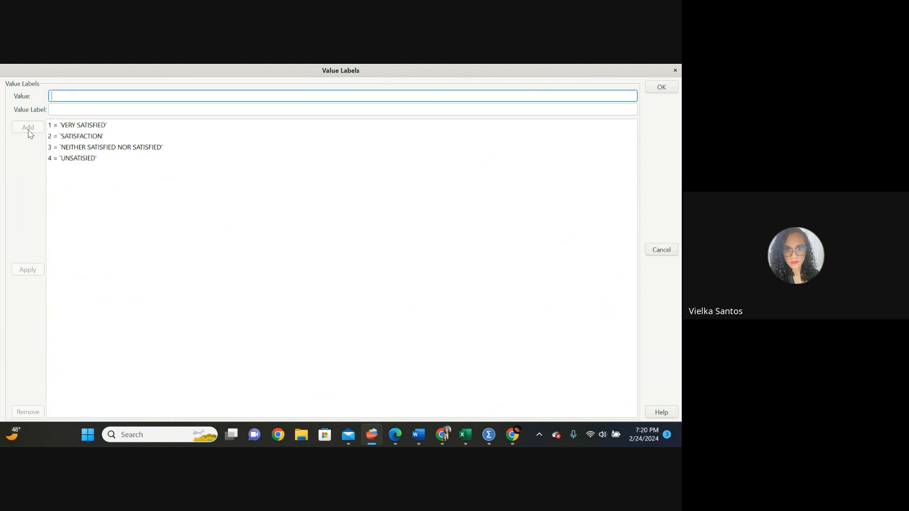
# Try to add the value label VERY UNSATISFIED for value 5 and accept the satisfaction variable's value labels
pyautogui.write('5')
pyautogui.press('Tab')
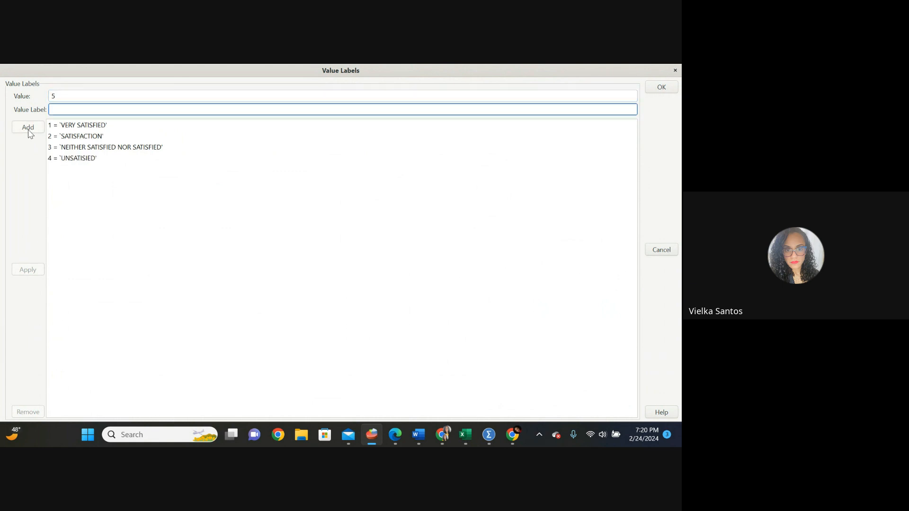
pyautogui.write('VERY UNSATISFIED')
pyautogui.click(185, 149)
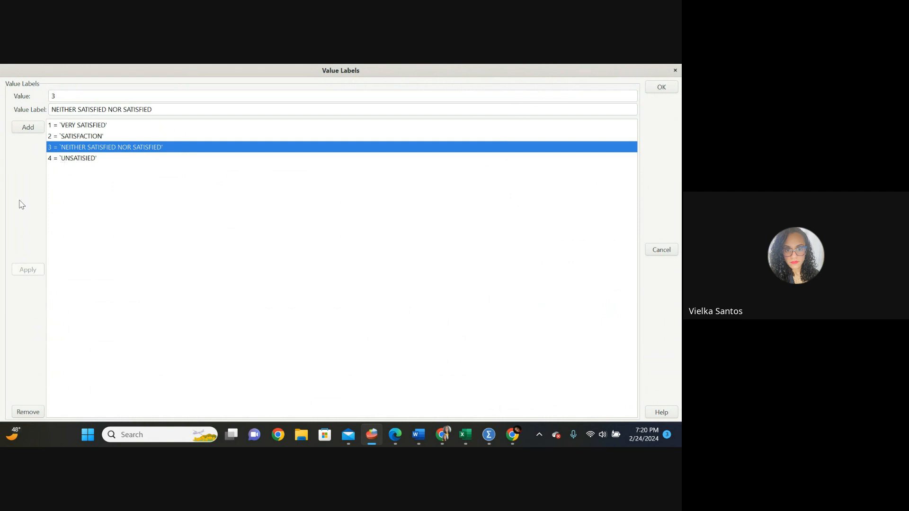
pyautogui.click(26, 128)
pyautogui.click(661, 87)
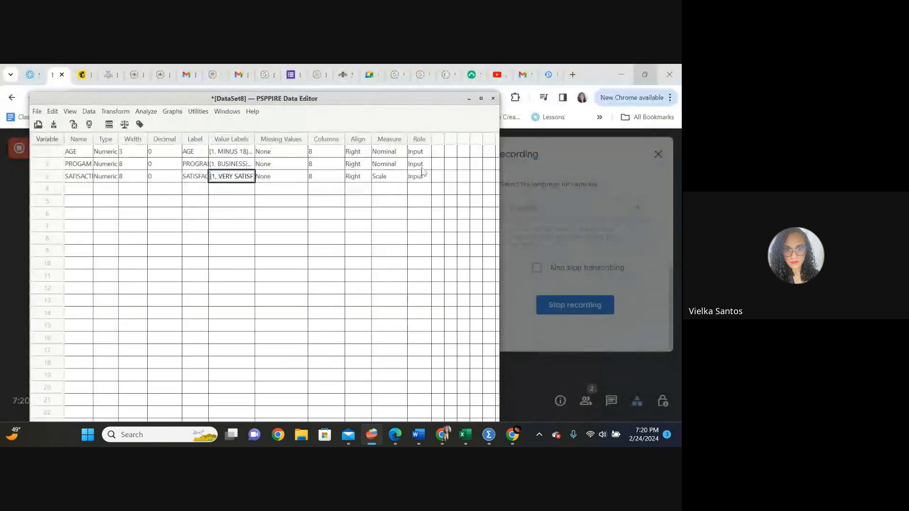
# Reopen the satisfaction variable's value labels and check the defined entries, including those for values 2 and 4
pyautogui.doubleClick(234, 173)
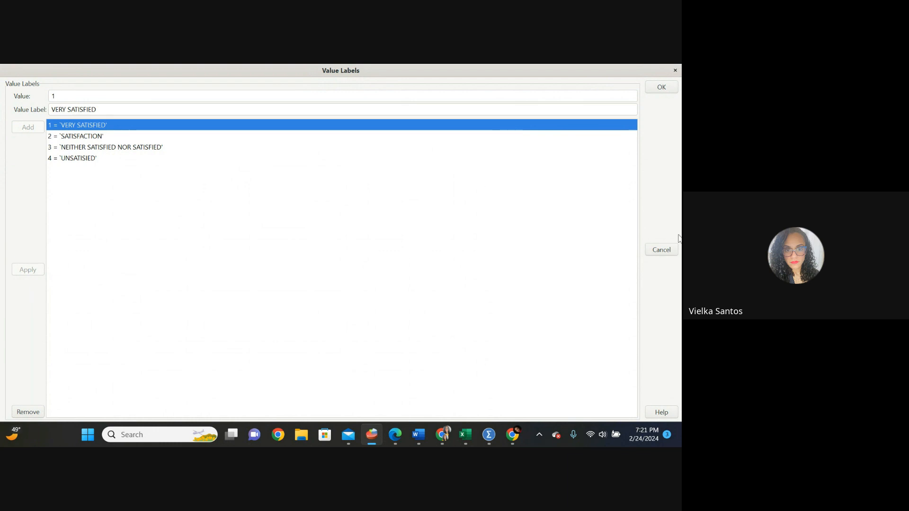
pyautogui.click(660, 252)
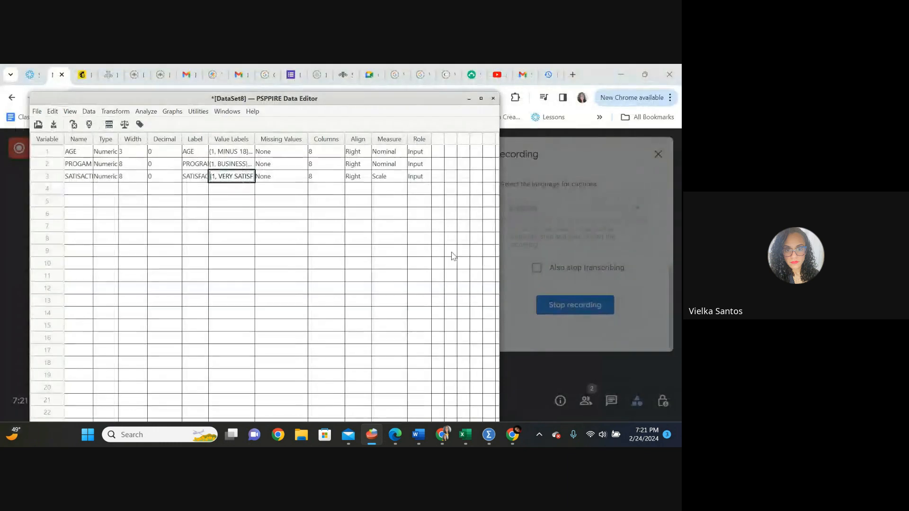
pyautogui.click(244, 173)
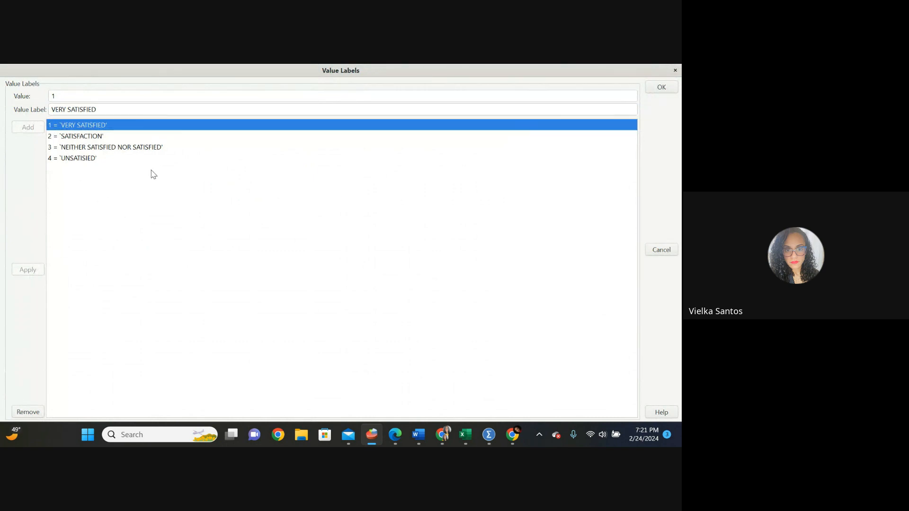
pyautogui.click(96, 159)
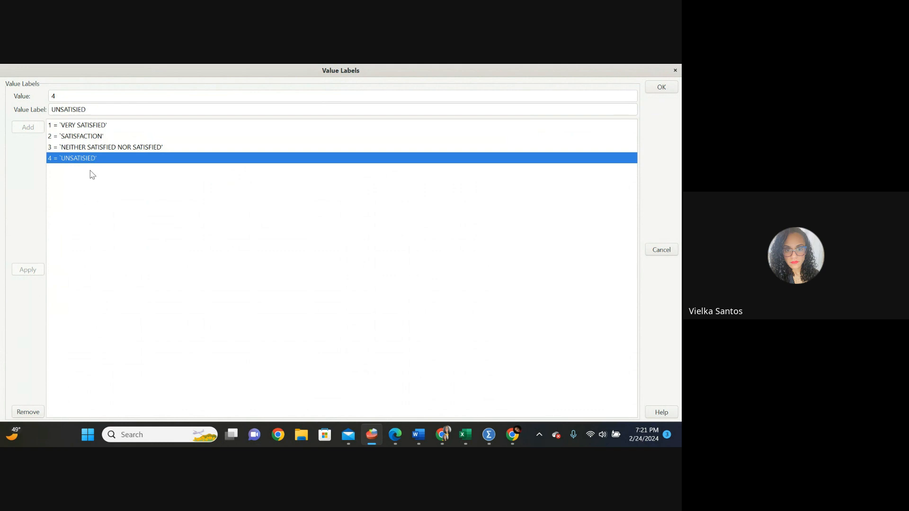
pyautogui.click(241, 135)
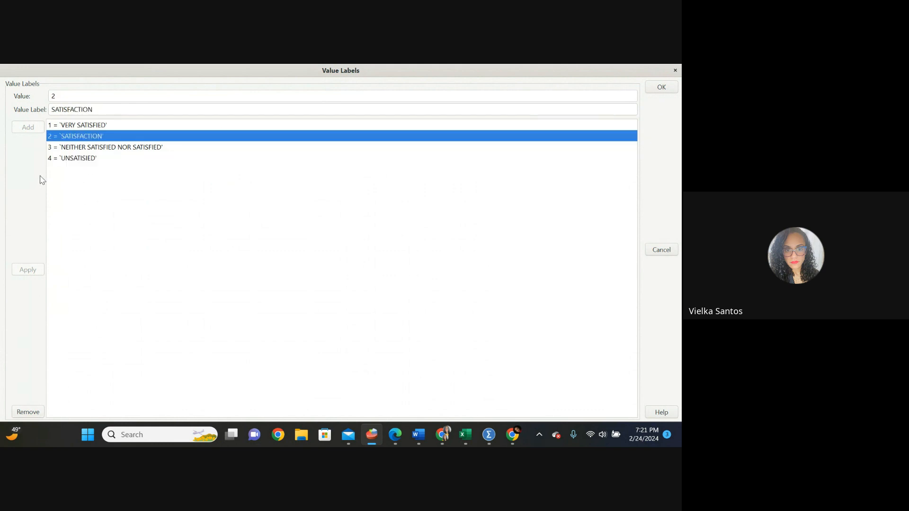
pyautogui.click(94, 160)
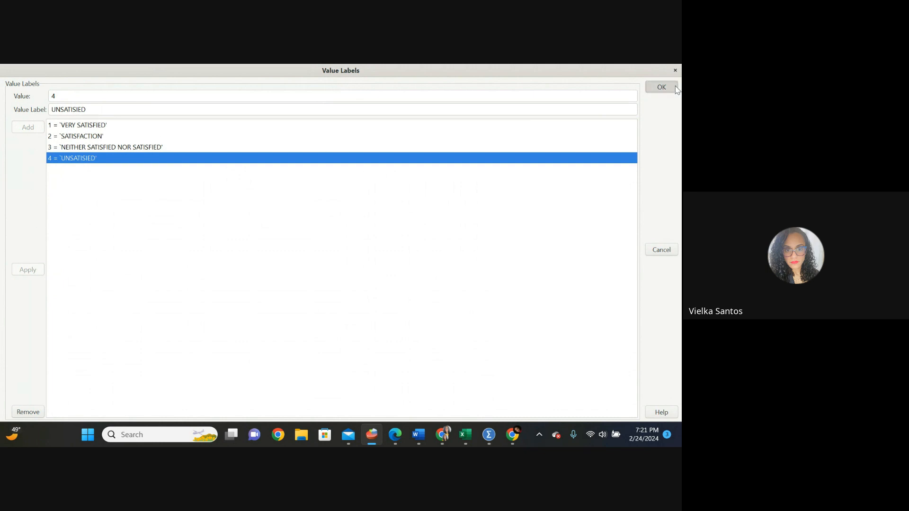
pyautogui.click(661, 87)
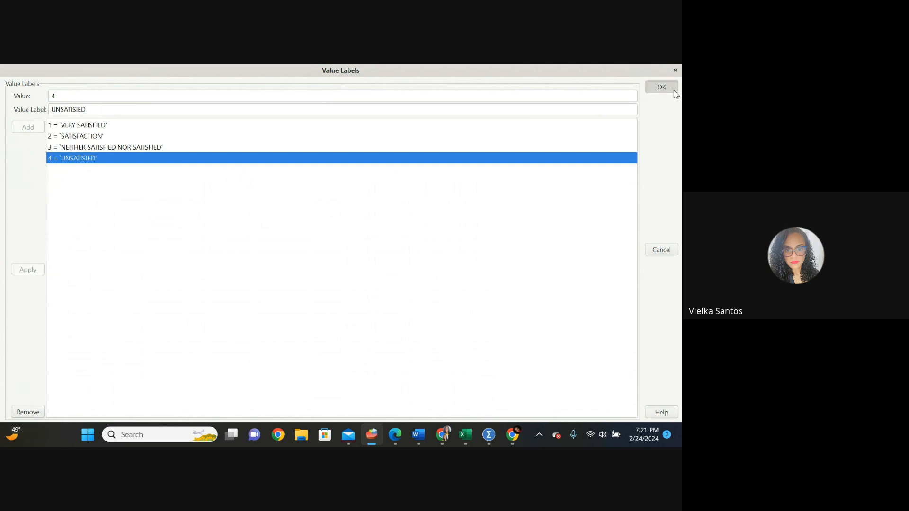